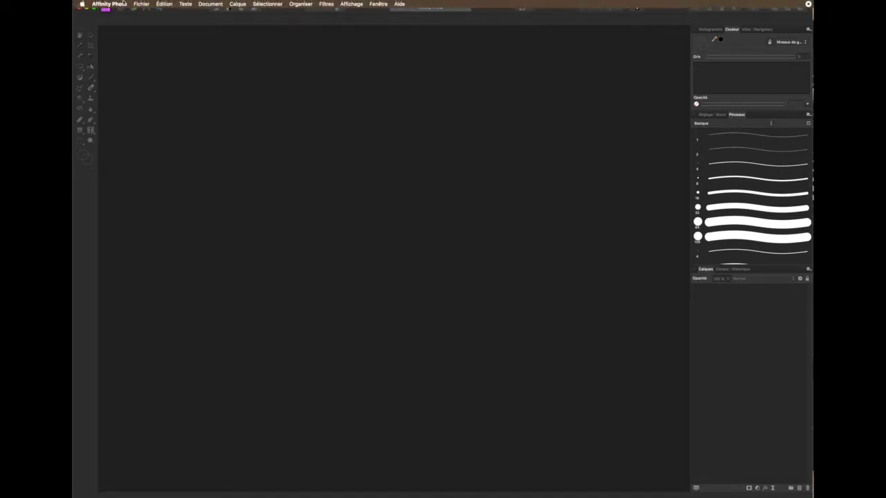
- Create a new 1500 × 1000 px, 300 DPI document with a transparent background
click(140, 5)
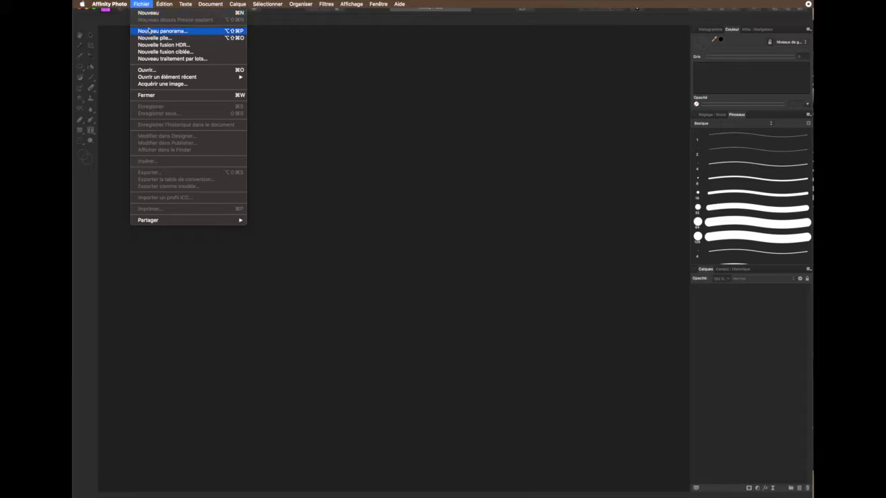
click(150, 13)
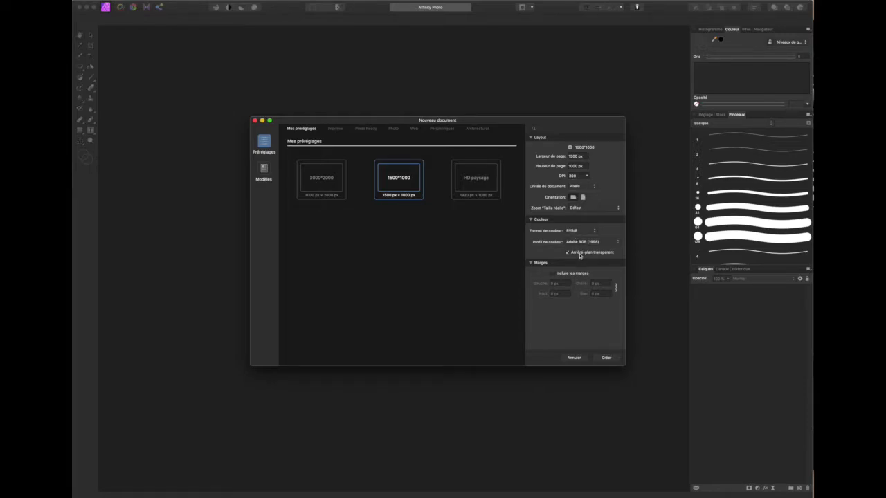
click(606, 358)
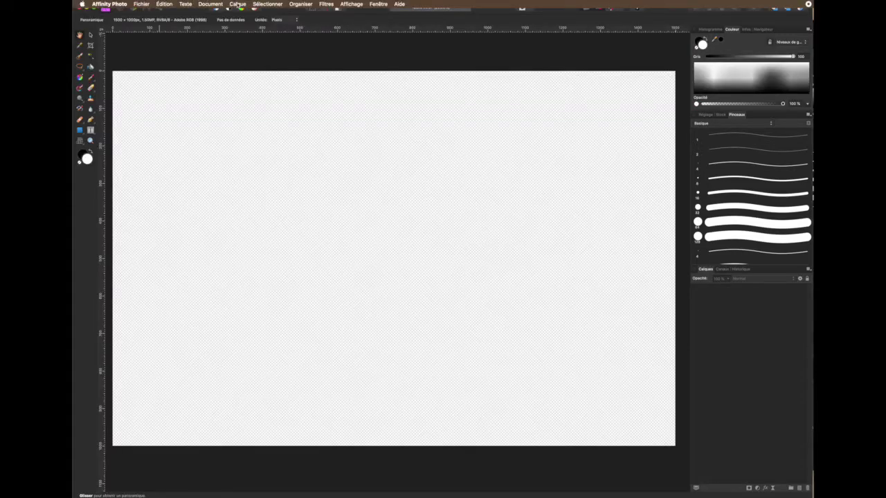
click(237, 4)
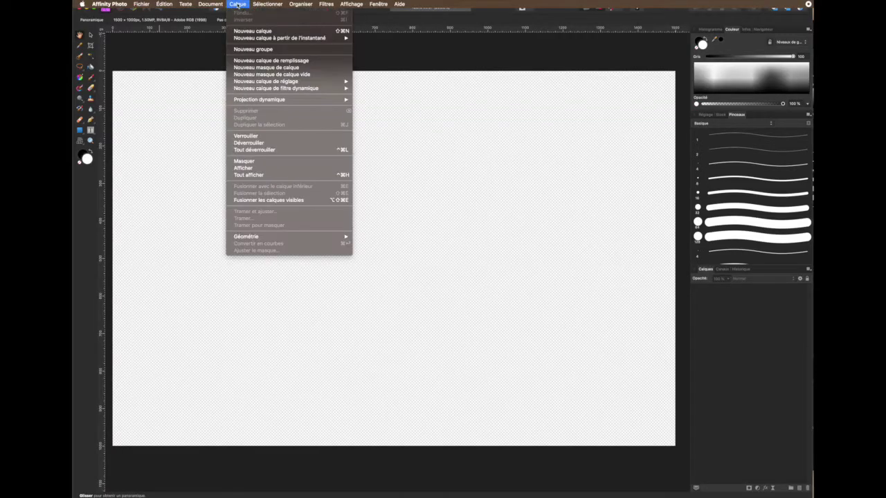
- Add a fill layer covering the canvas and set it to mid grey (Gris about 50)
click(246, 62)
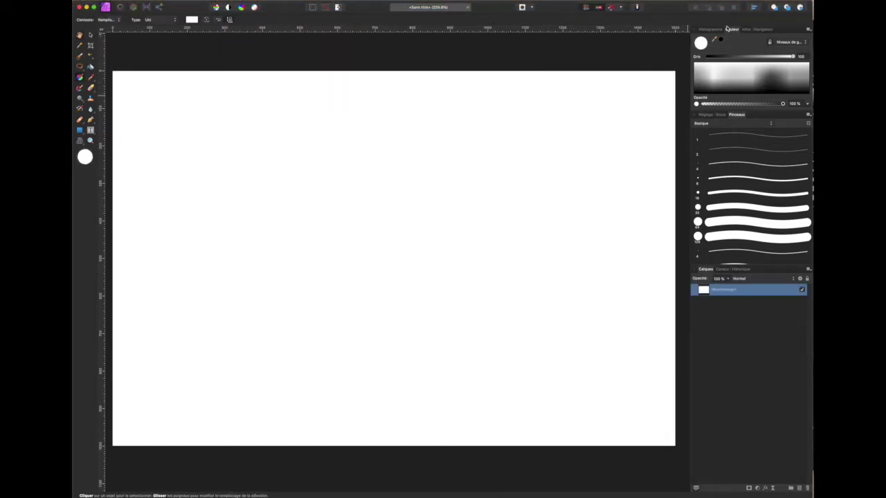
click(760, 74)
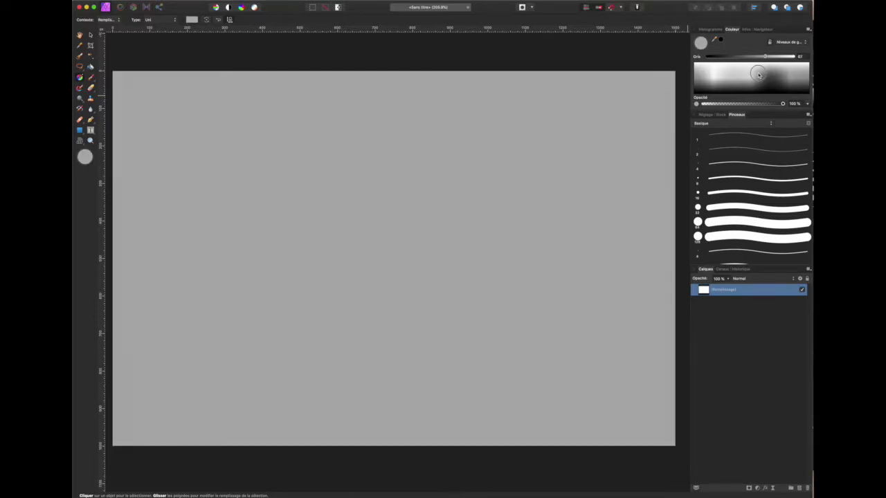
click(751, 73)
click(731, 71)
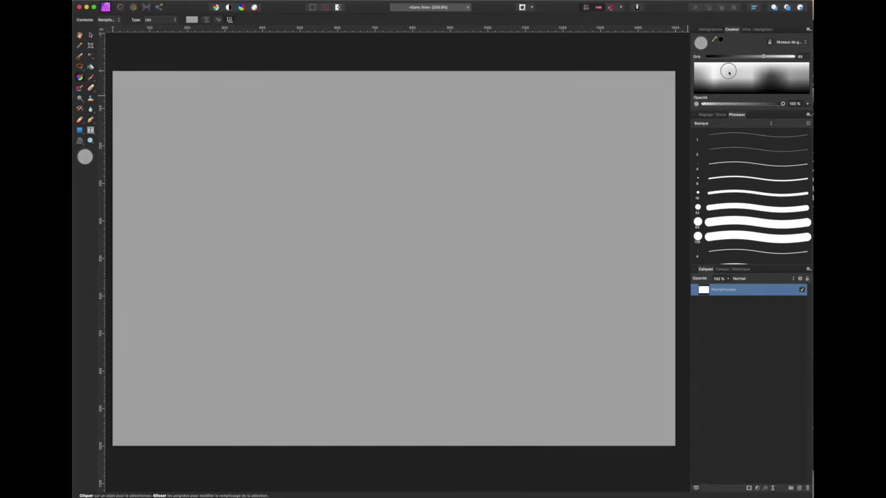
drag(727, 70, 719, 70)
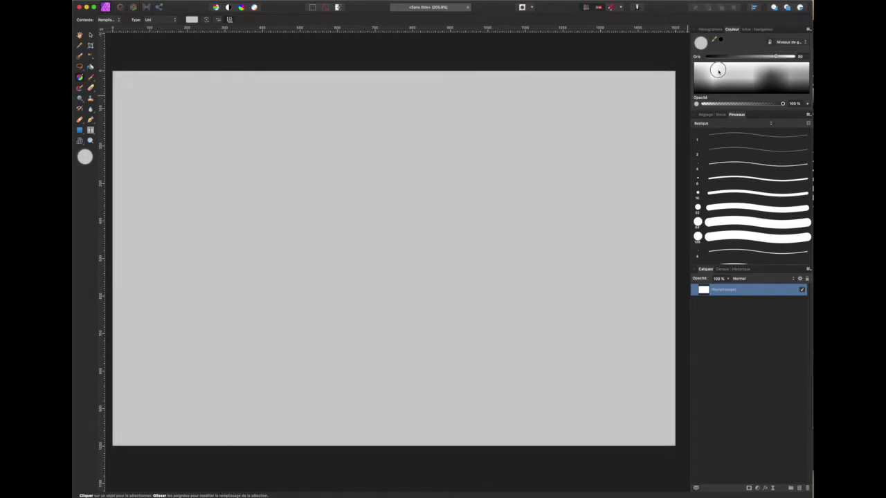
click(717, 73)
click(717, 74)
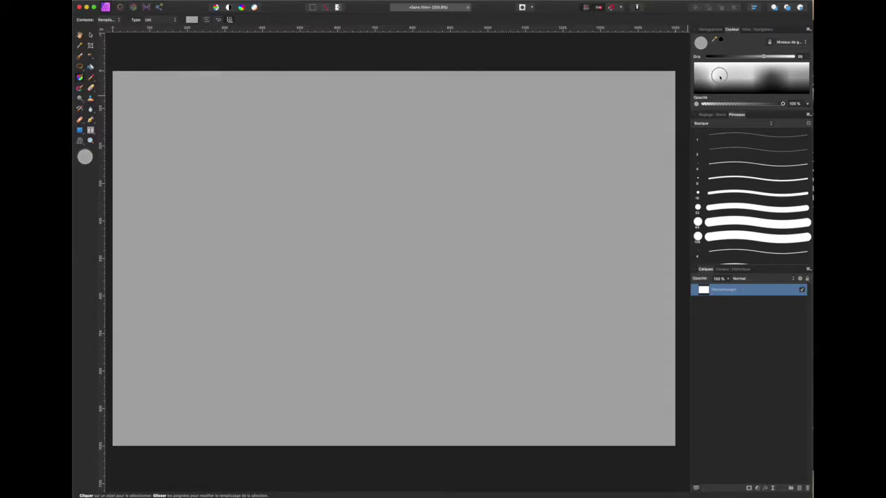
click(727, 75)
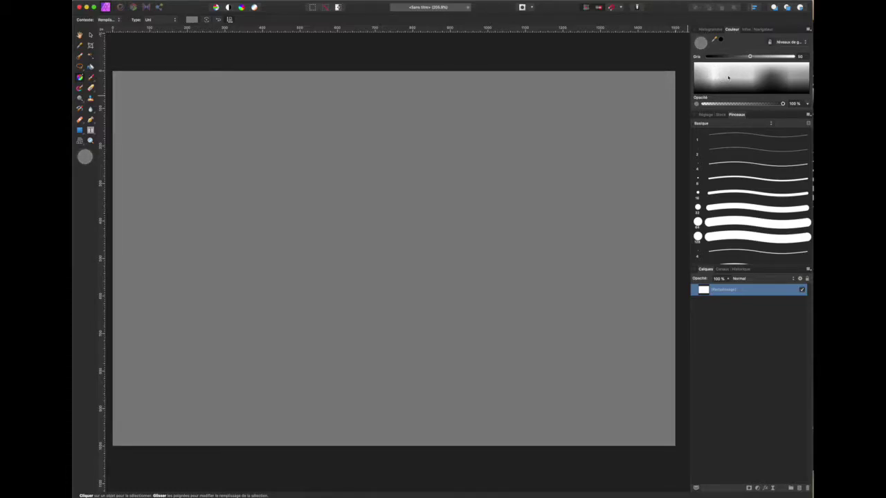
click(90, 130)
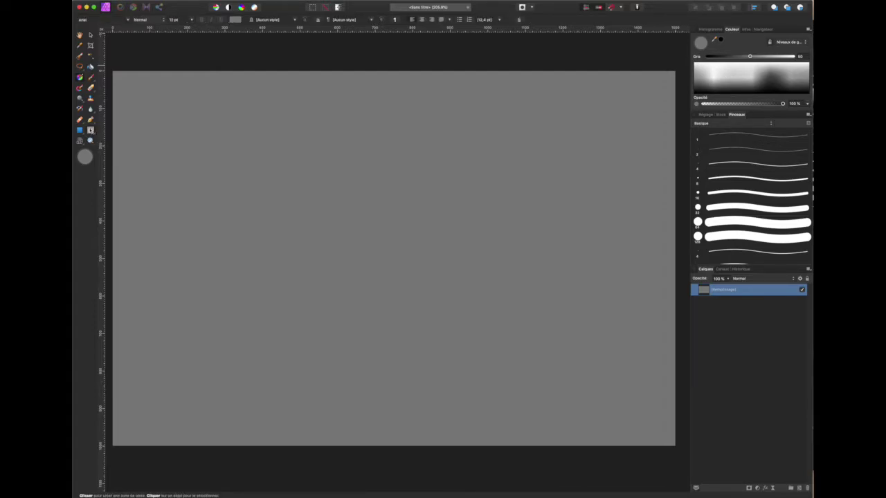
- Draw a wide text frame across the canvas and choose the BoB font
drag(126, 115, 520, 262)
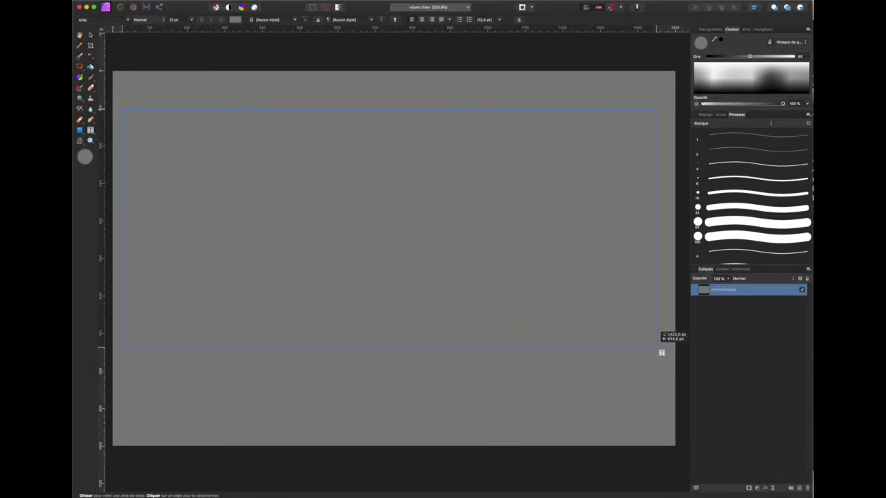
drag(521, 263, 656, 348)
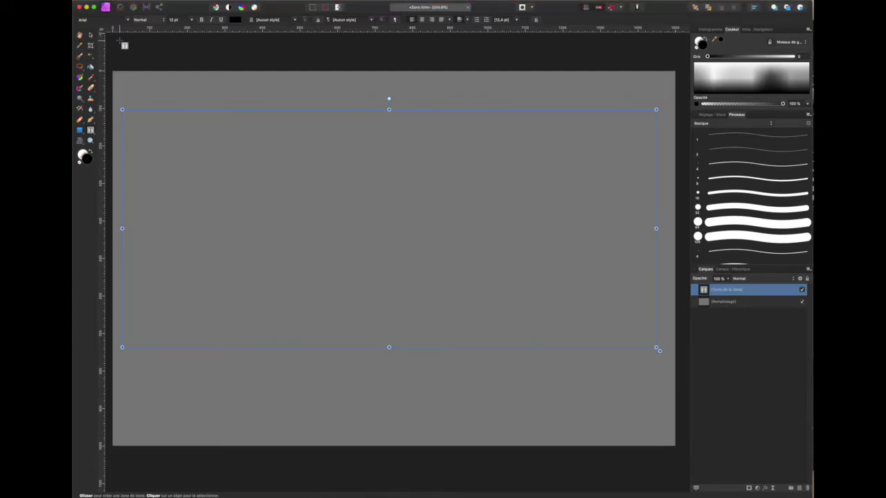
click(117, 21)
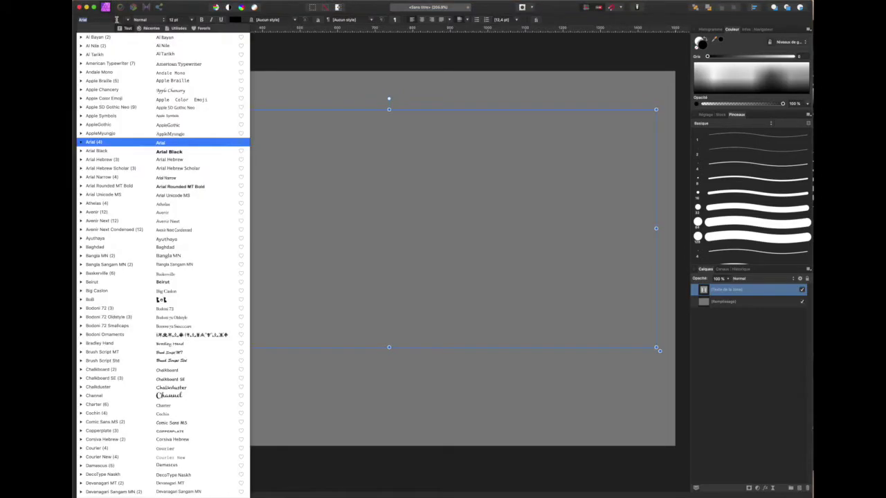
click(99, 302)
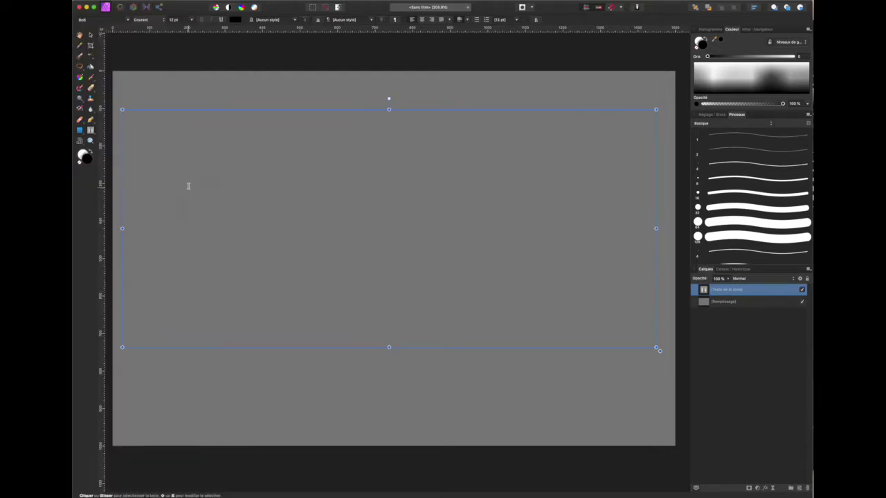
- Type BONJOUR in the frame and select all of its text
text(BONJOUR)
key(Escape)
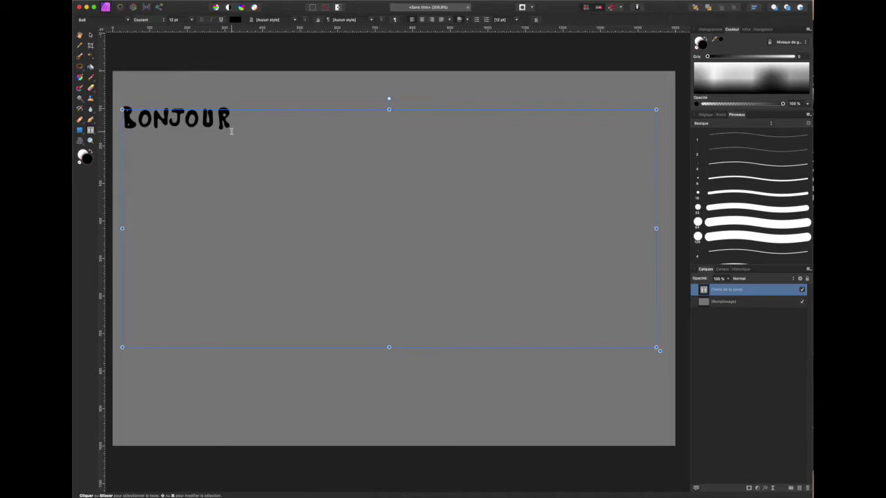
drag(234, 119, 118, 115)
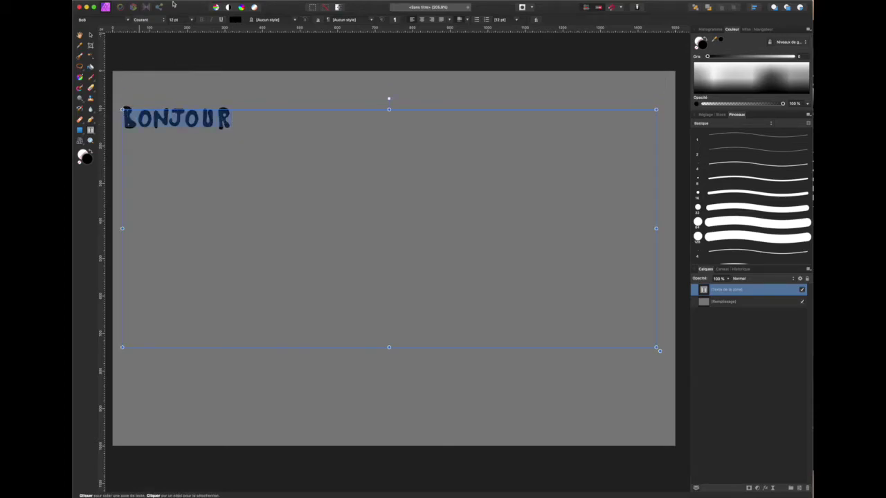
click(192, 21)
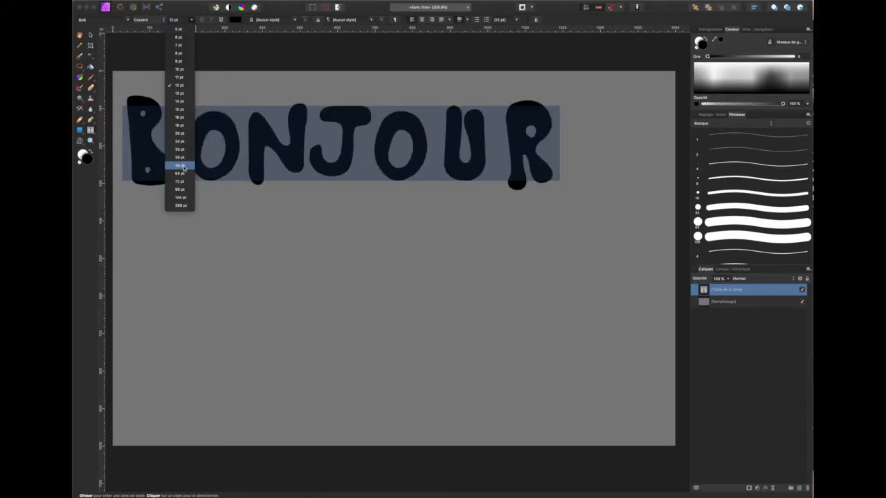
- Set BONJOUR to 48 pt, move it down-right and narrow the frame from the left
click(180, 166)
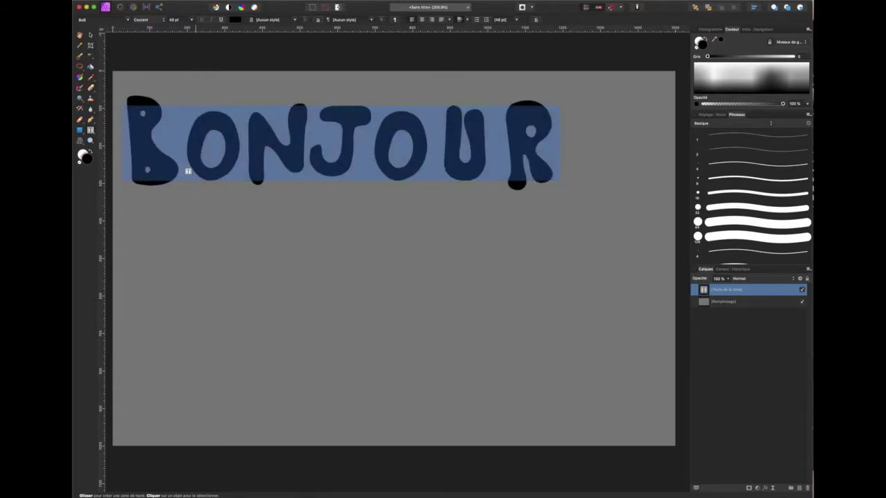
click(90, 35)
mouse_move(197, 127)
mouse_down()
mouse_move(251, 214)
mouse_move(246, 219)
mouse_up()
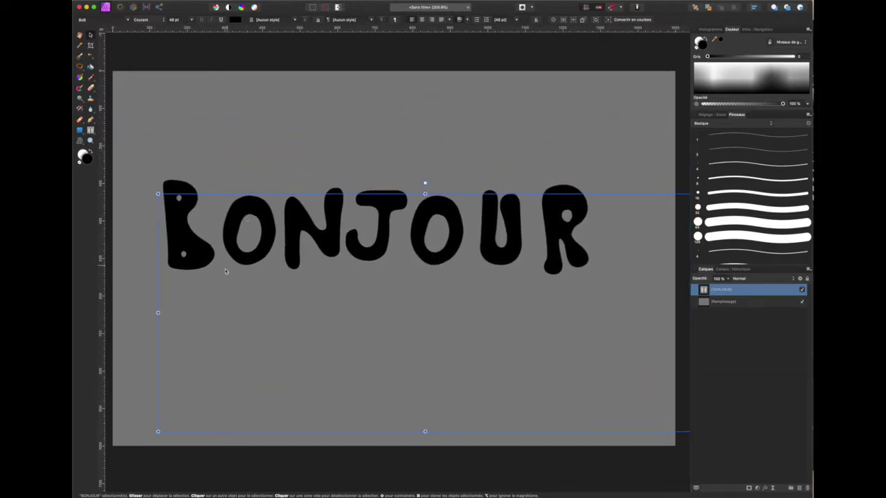
mouse_move(158, 313)
mouse_down()
mouse_move(277, 309)
mouse_move(137, 312)
mouse_up()
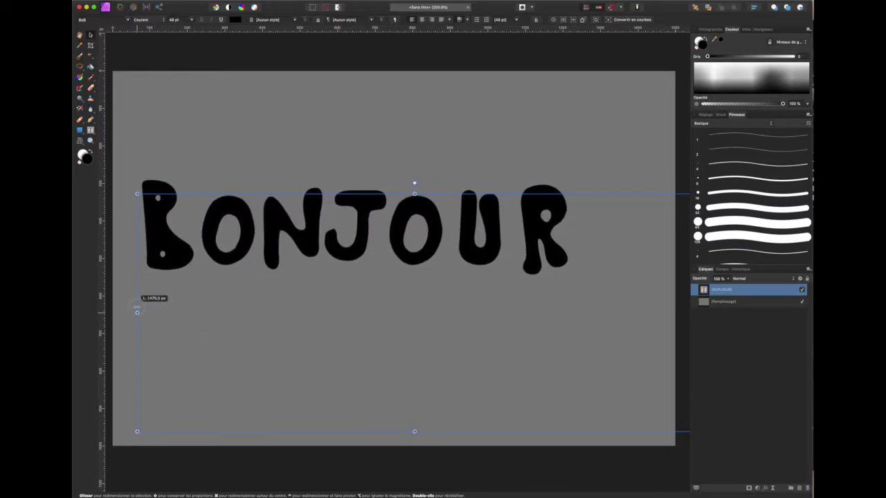
- Narrow the text frame from the right and centre BONJOUR on the grey canvas
scroll(316, 302, right, 5)
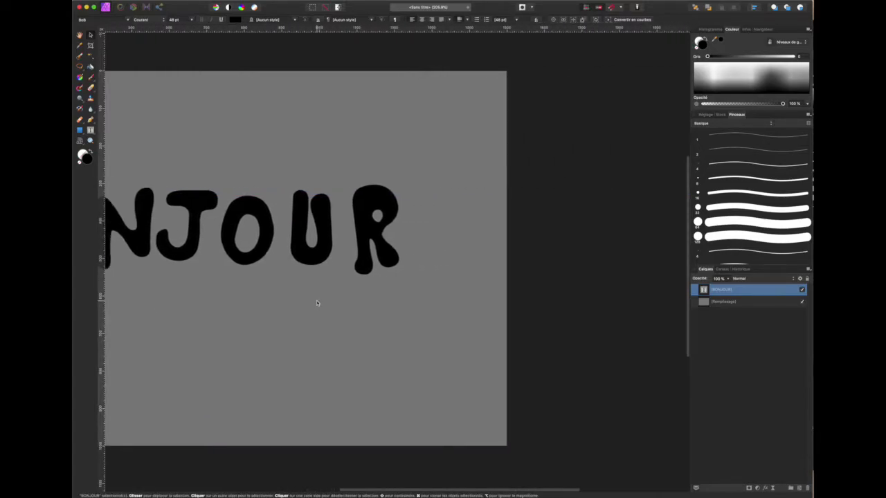
drag(523, 312, 421, 299)
scroll(331, 307, left, 5)
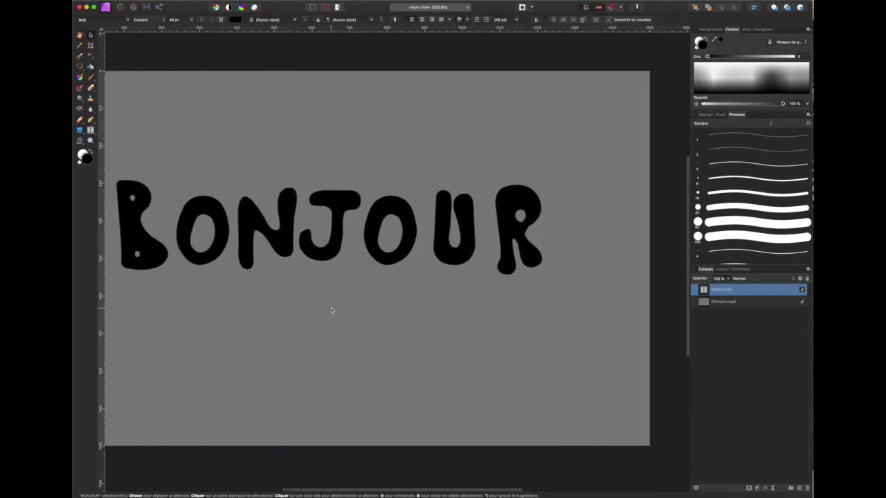
scroll(331, 307, right, 2)
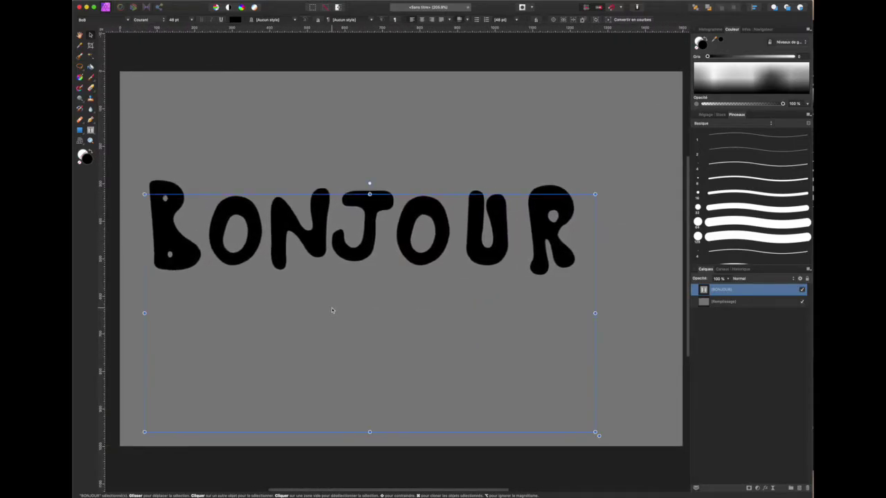
scroll(330, 306, right, 1)
drag(315, 230, 359, 242)
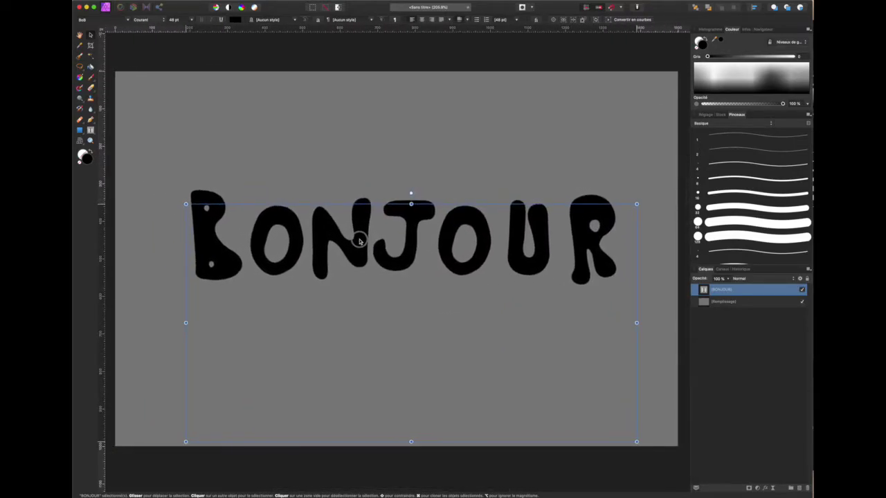
drag(349, 240, 343, 240)
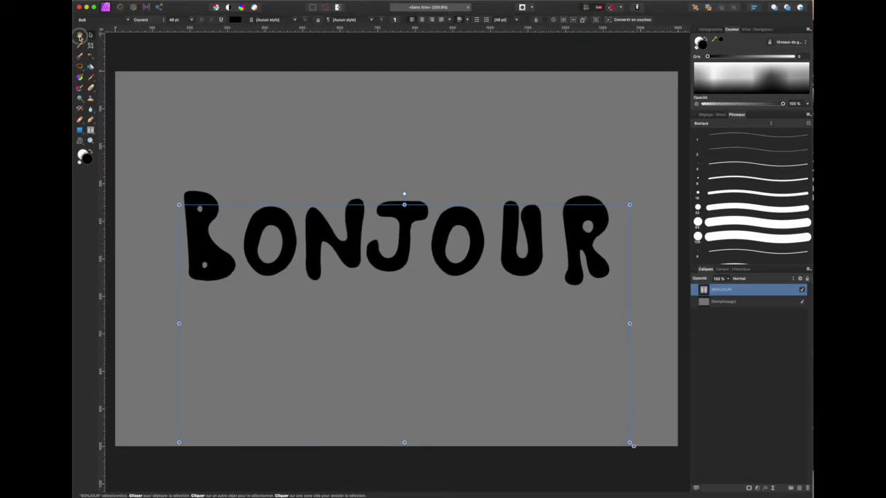
click(79, 34)
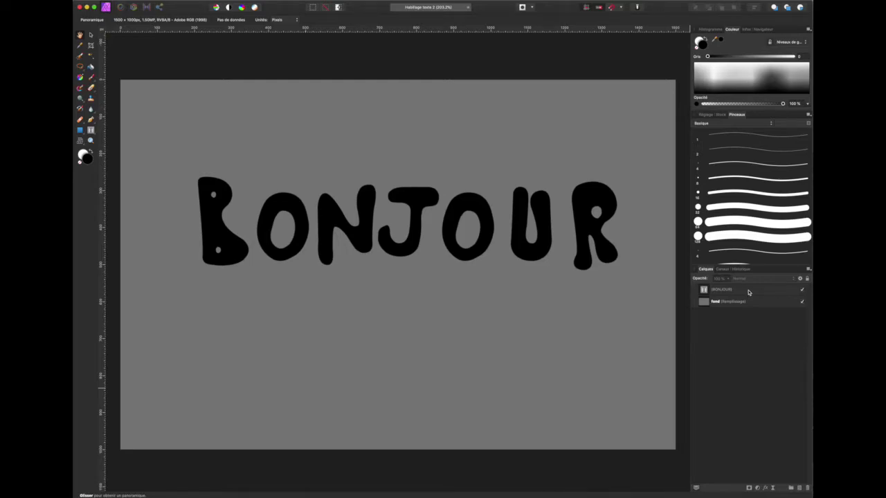
- Enable a white Contour outline on the BONJOUR layer in Layer Effects
click(748, 291)
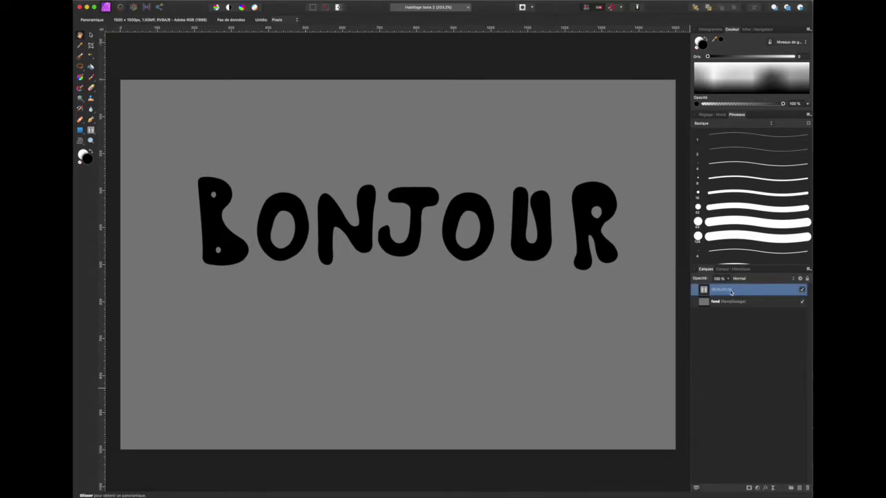
click(766, 488)
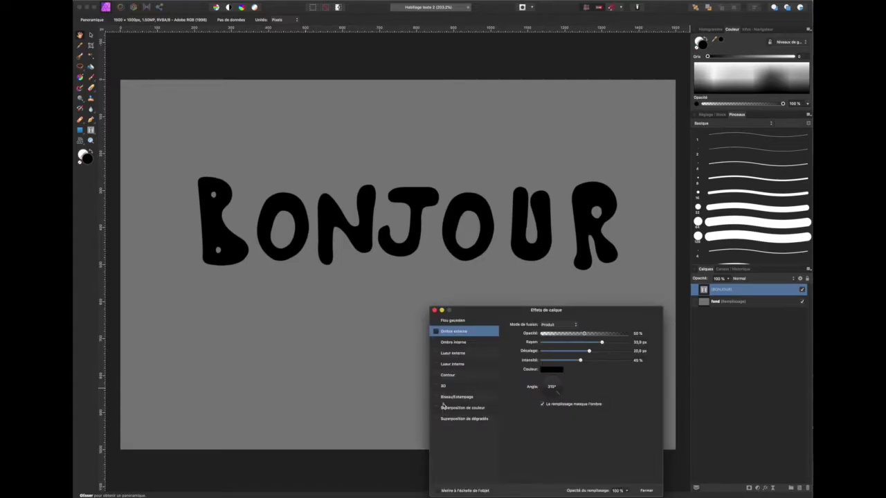
click(435, 375)
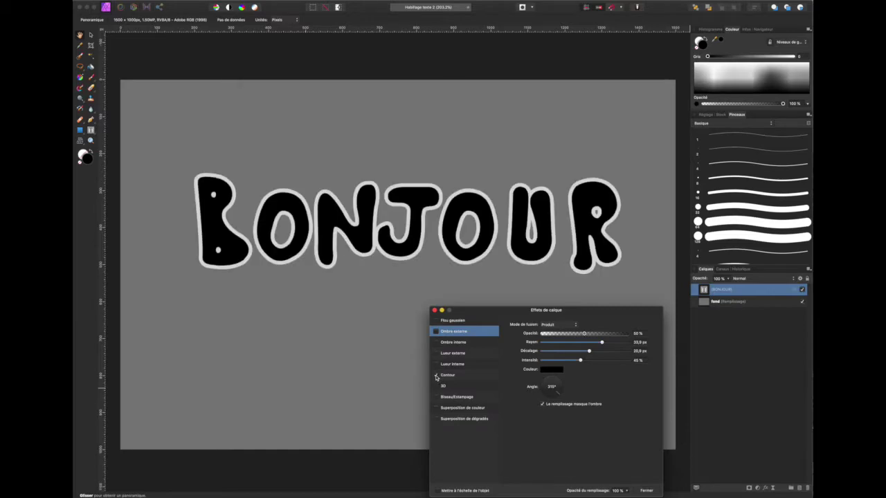
click(450, 378)
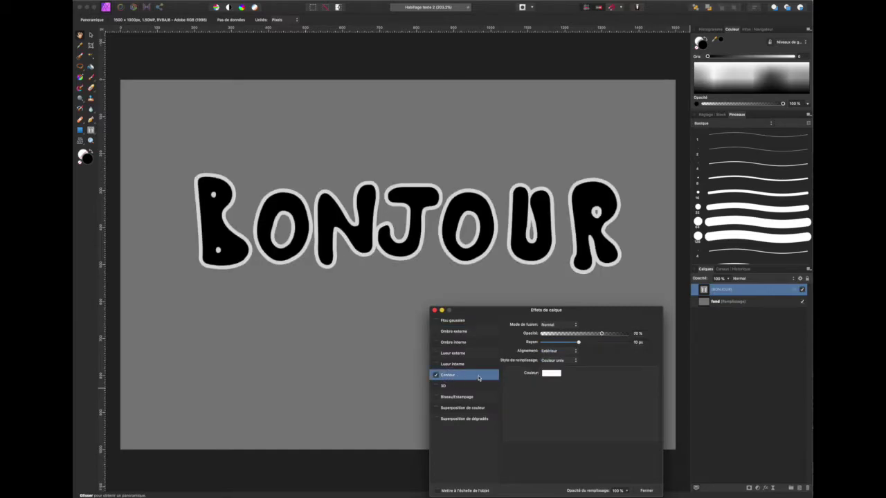
click(550, 373)
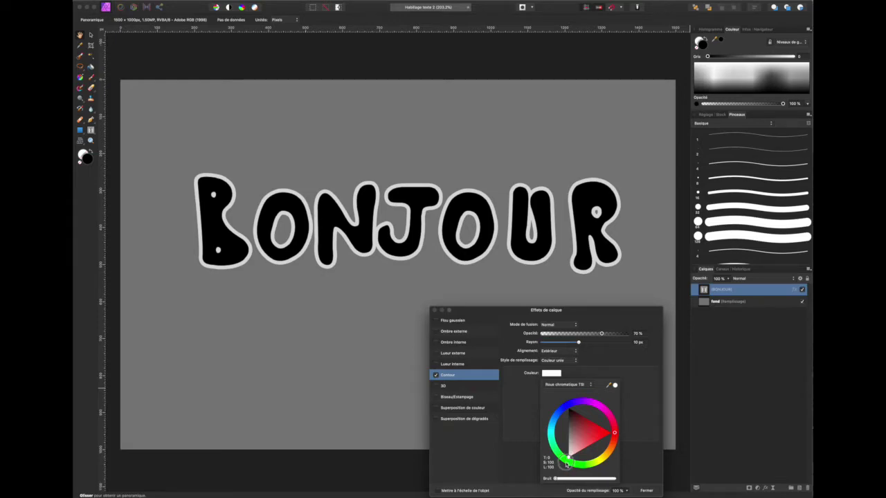
click(561, 335)
- Set the outline to full opacity, about 6.3 px radius, aligned Extérieur
drag(560, 335, 628, 335)
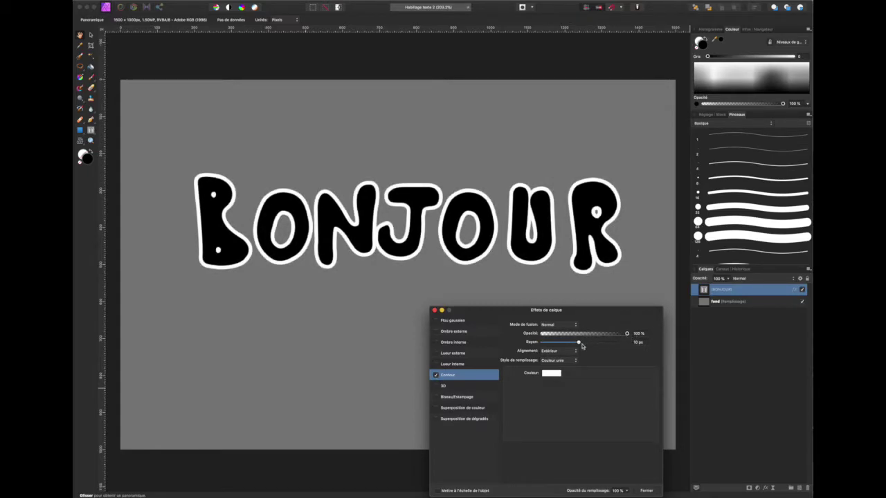
mouse_move(578, 343)
mouse_down()
mouse_move(590, 344)
mouse_move(562, 344)
mouse_move(573, 343)
mouse_up()
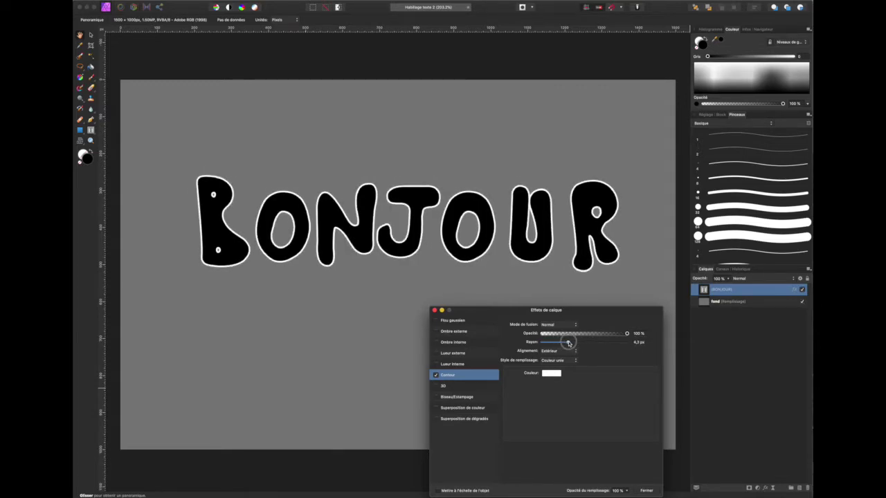
drag(574, 343, 578, 343)
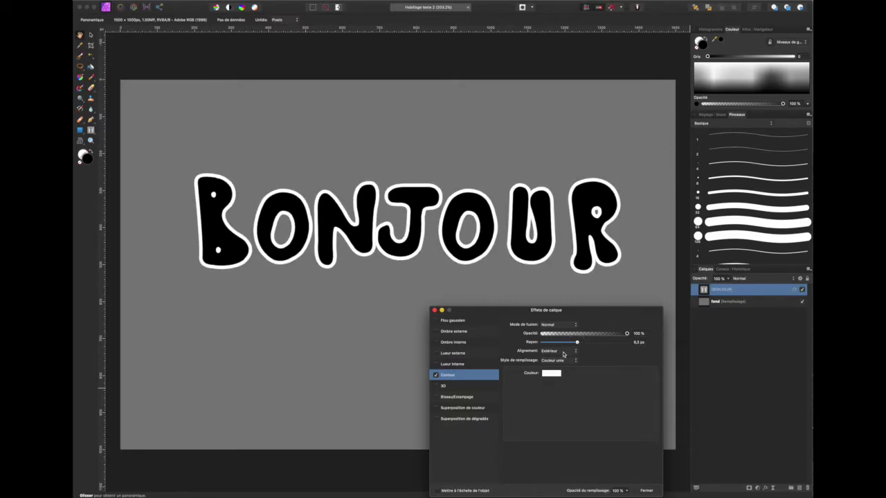
click(564, 353)
click(563, 358)
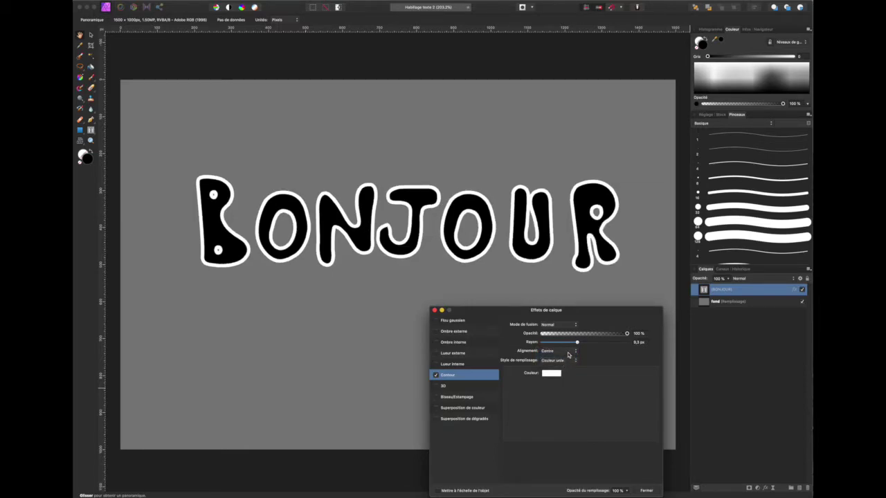
click(568, 353)
click(569, 358)
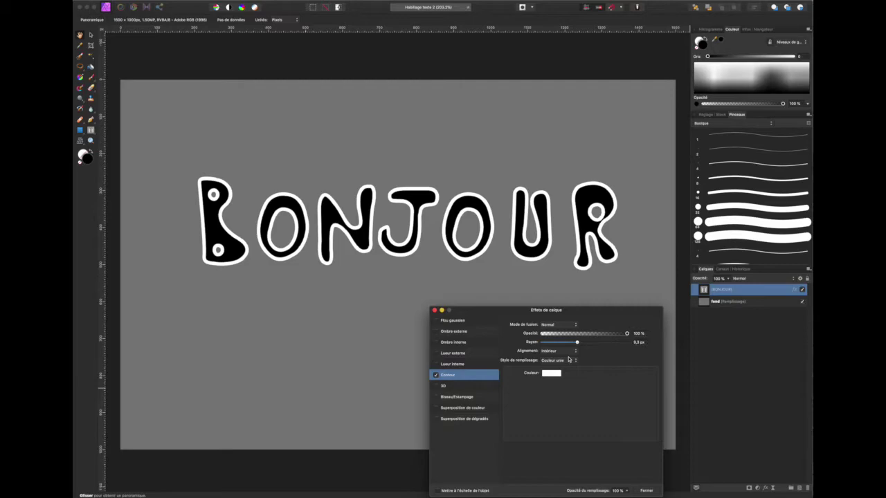
click(570, 352)
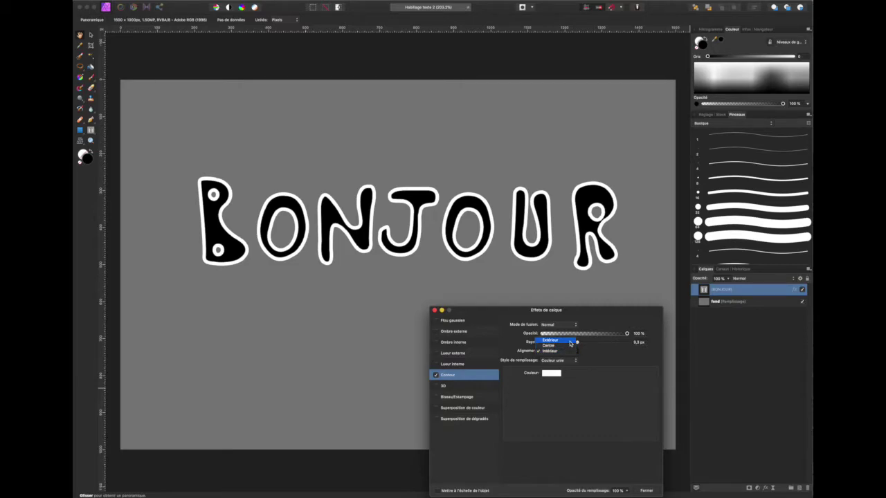
click(570, 342)
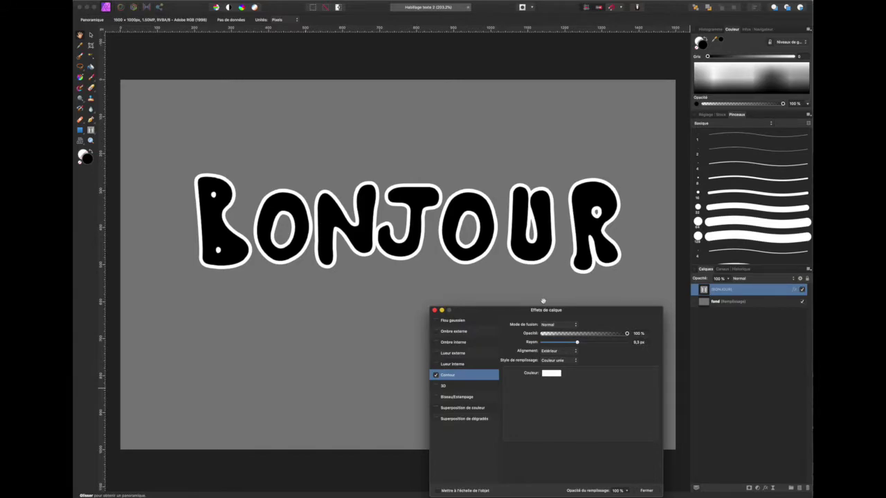
click(455, 335)
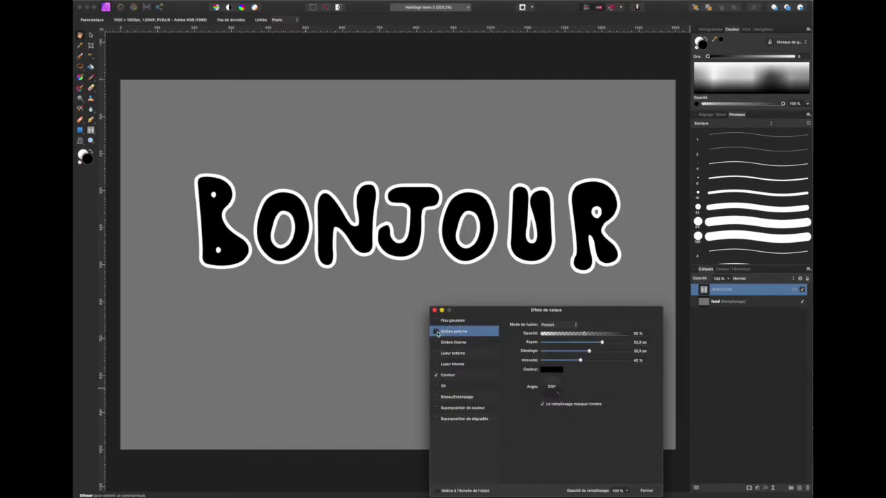
- Add a soft black outer shadow: 62% opacity, 31.4 px radius, 18.5 px offset, reduced intensity
click(436, 332)
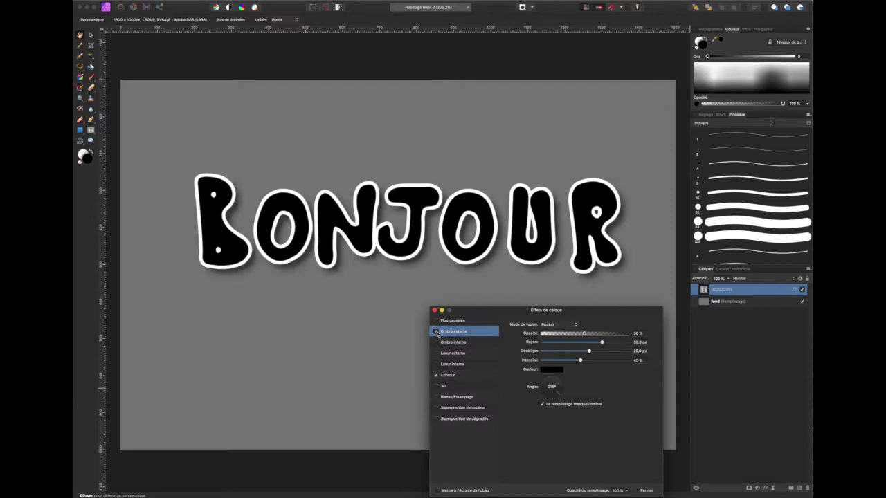
click(548, 371)
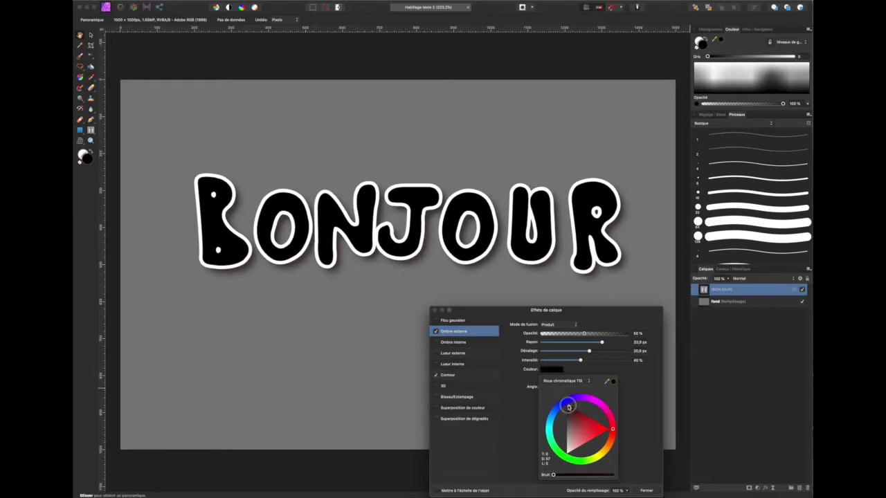
click(566, 401)
drag(584, 334, 613, 334)
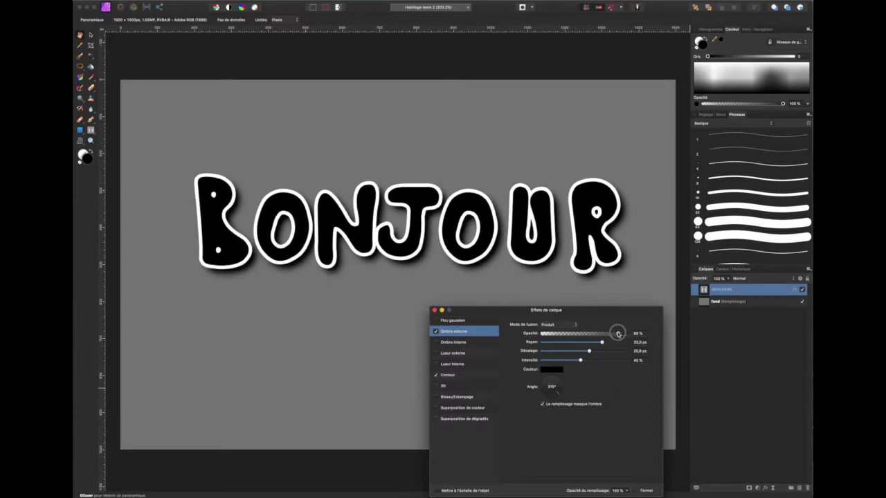
drag(602, 342, 600, 342)
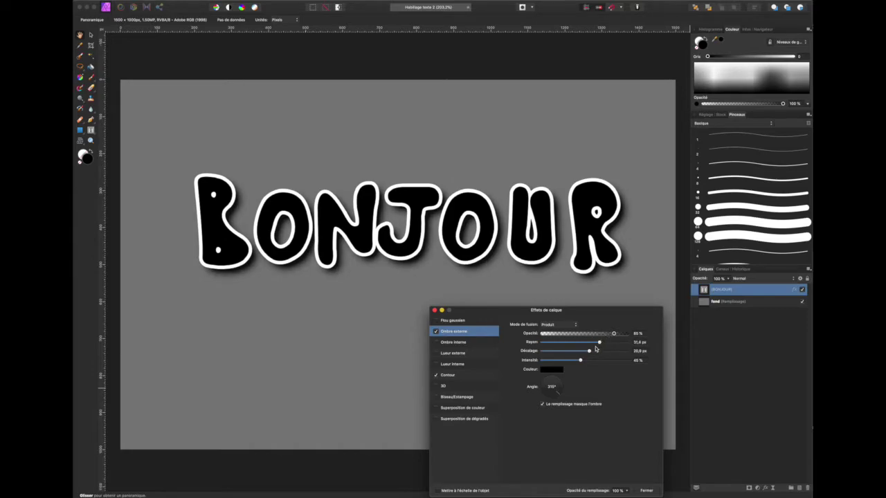
mouse_move(589, 351)
mouse_down()
mouse_move(607, 352)
mouse_move(587, 351)
mouse_up()
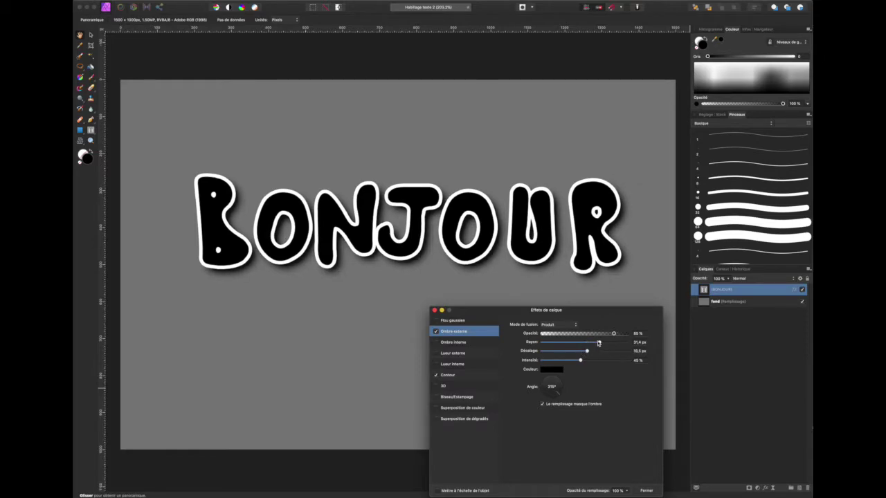
drag(614, 335, 587, 335)
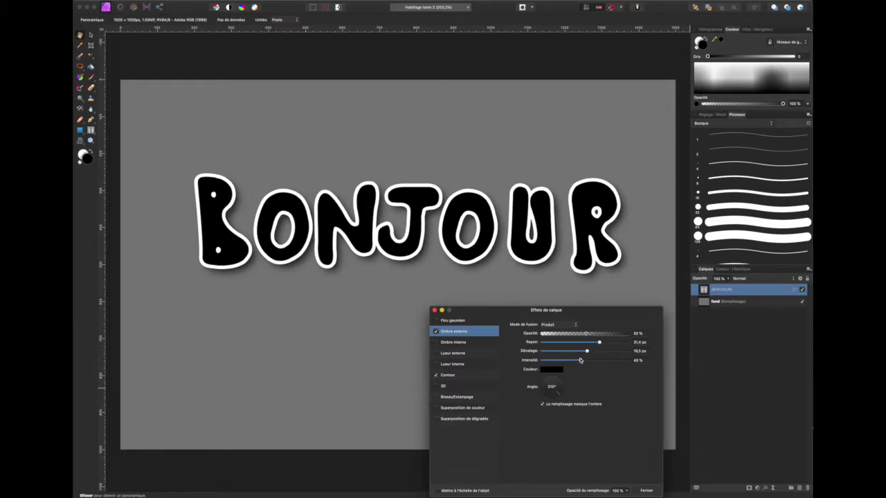
drag(582, 362, 559, 361)
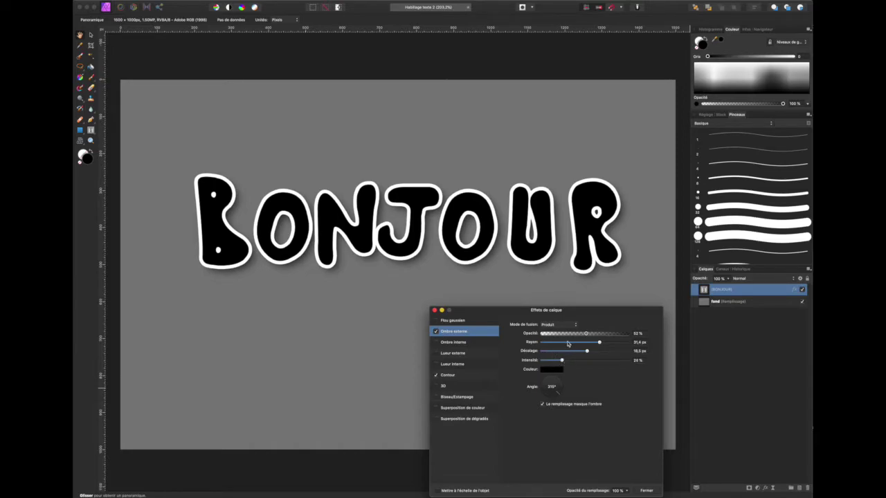
click(450, 344)
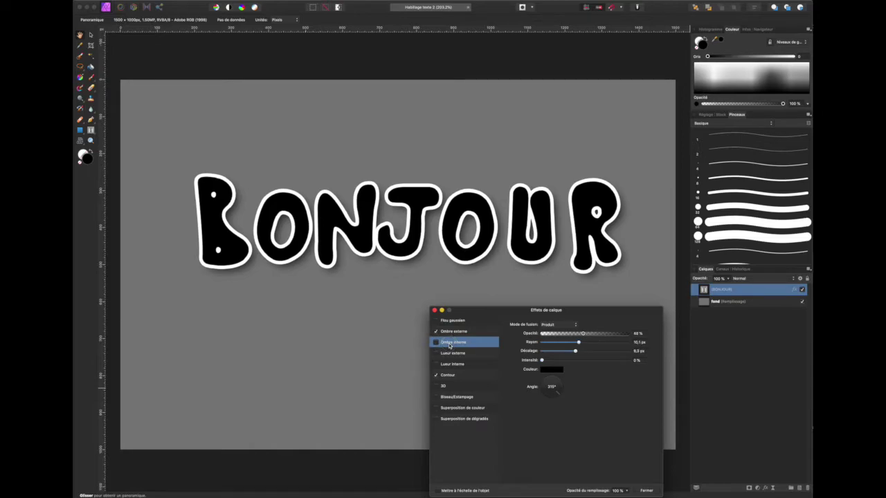
- Enable a black inner shadow on BONJOUR, change its angle, and close Layer Effects
click(436, 343)
click(551, 372)
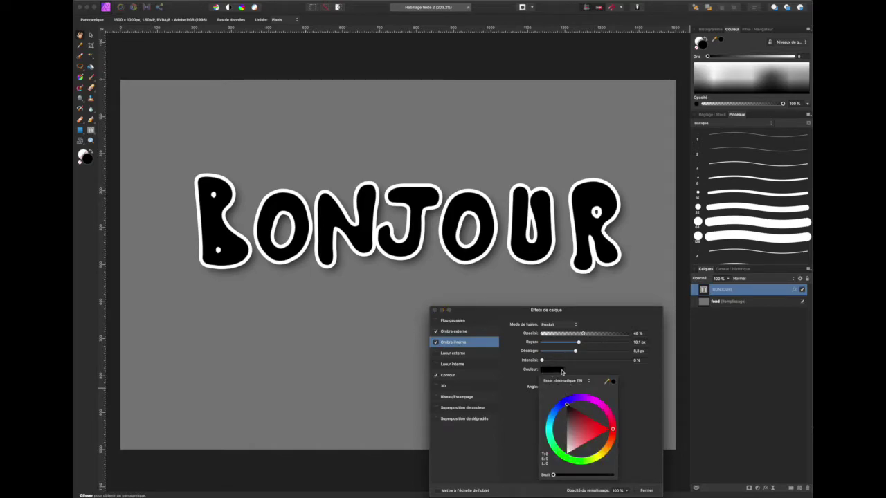
click(580, 370)
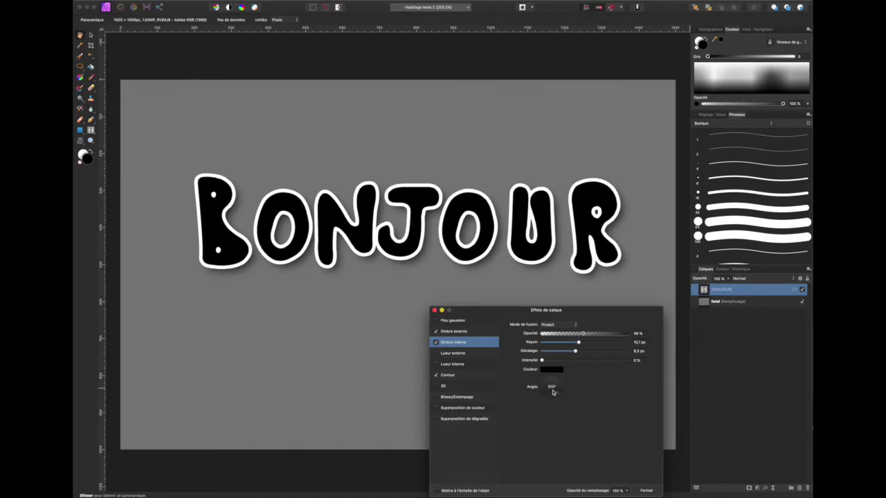
drag(552, 393, 559, 396)
click(434, 311)
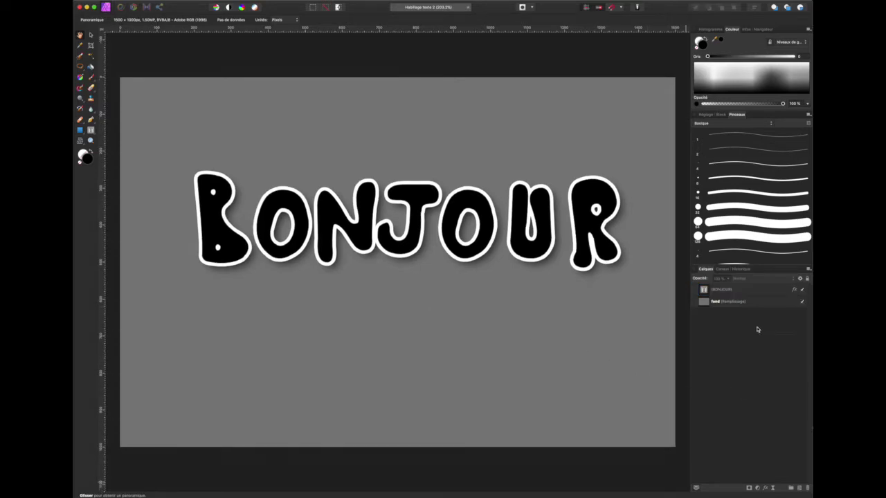
- Deselect BONJOUR, cancel a first insert attempt, and add an empty pixel layer
super+click(753, 291)
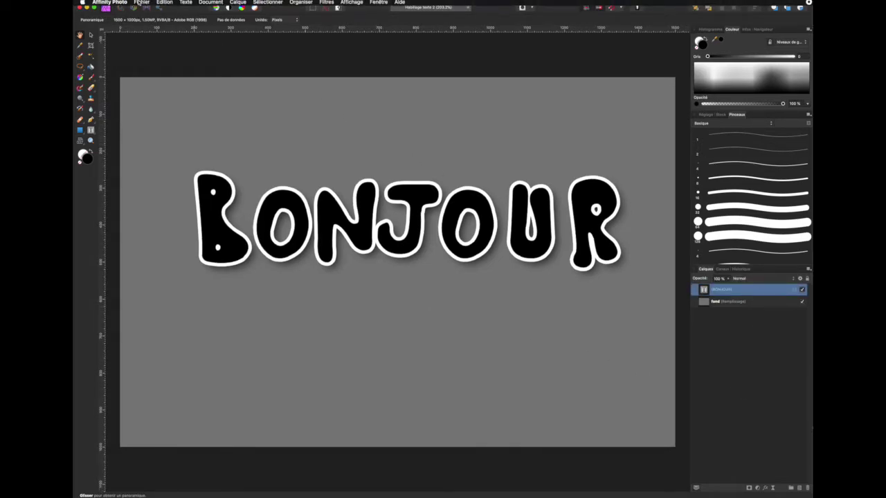
click(141, 4)
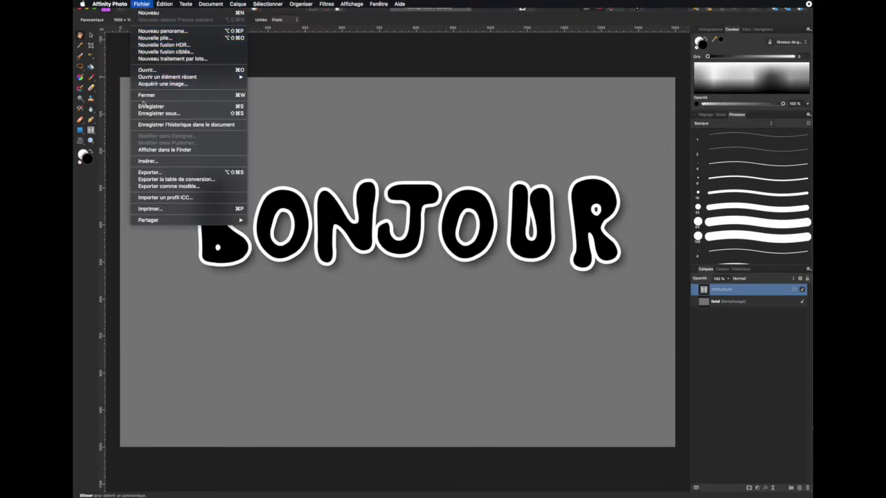
click(151, 162)
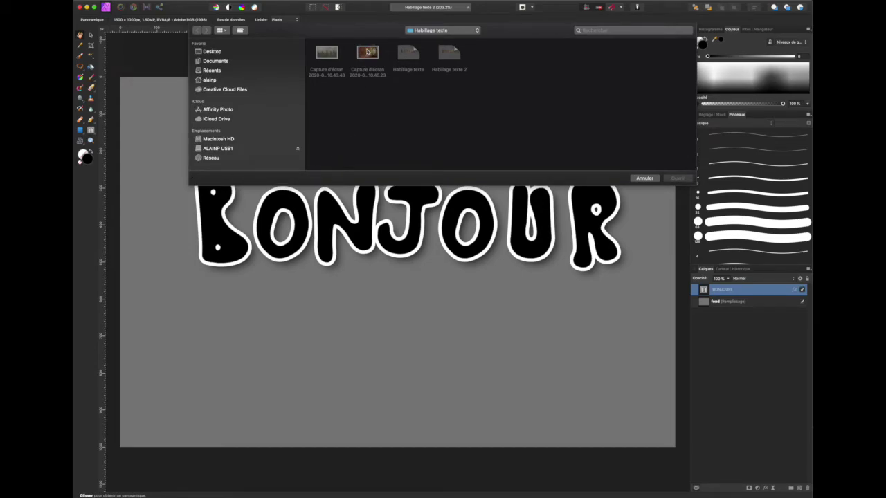
click(644, 177)
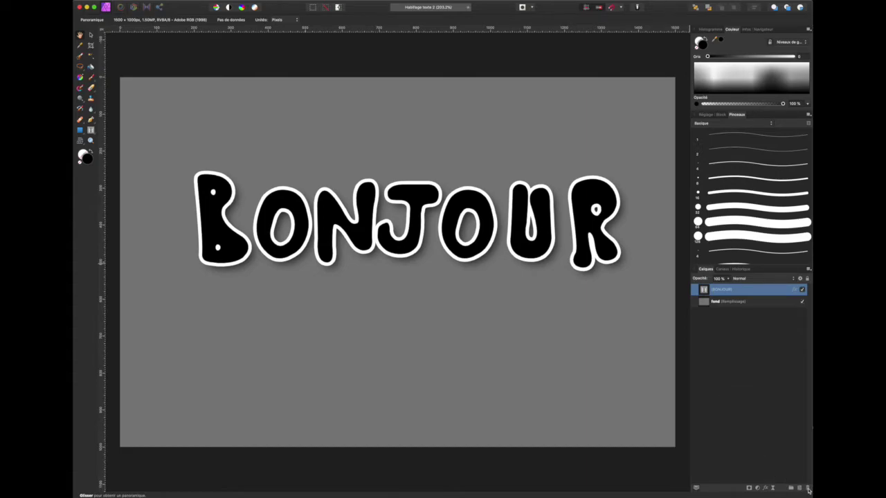
click(800, 489)
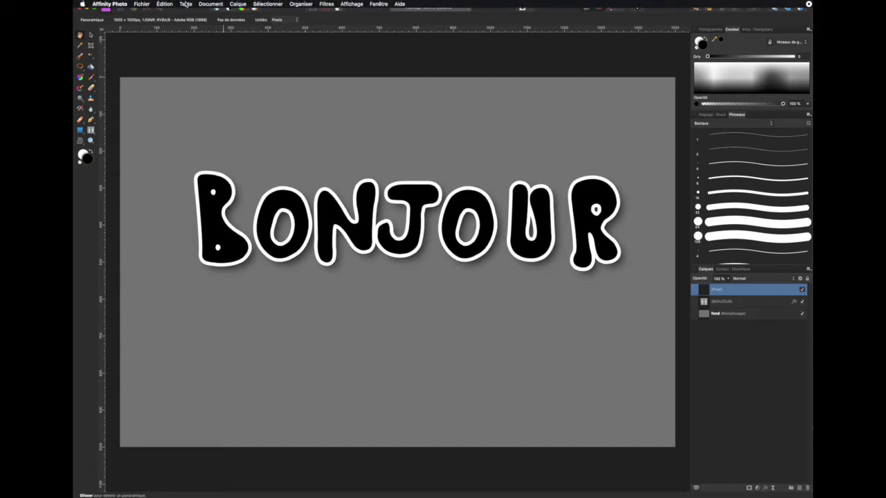
- Choose the forest screenshot from Habillage texte to insert via Fichier > Insérer
click(143, 5)
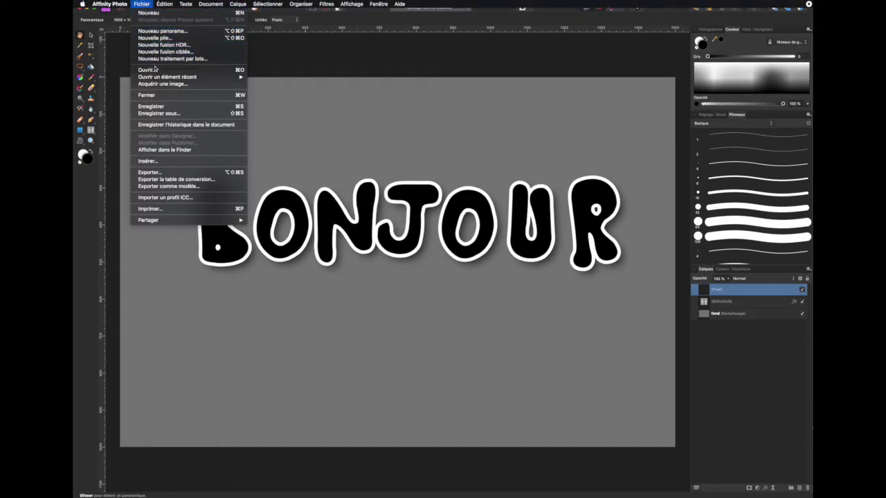
click(160, 162)
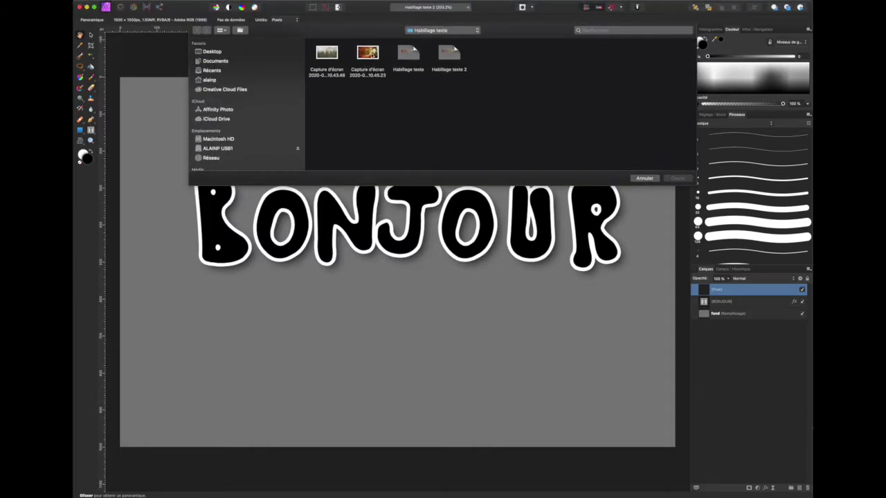
click(368, 54)
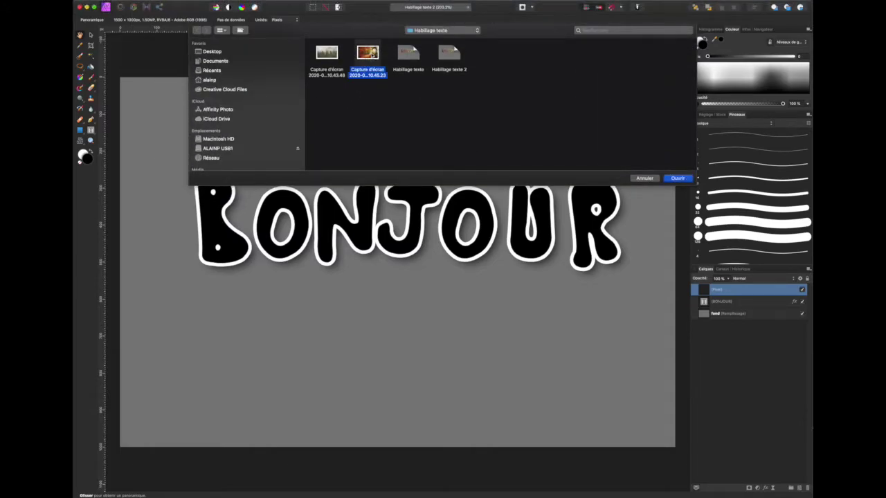
click(679, 180)
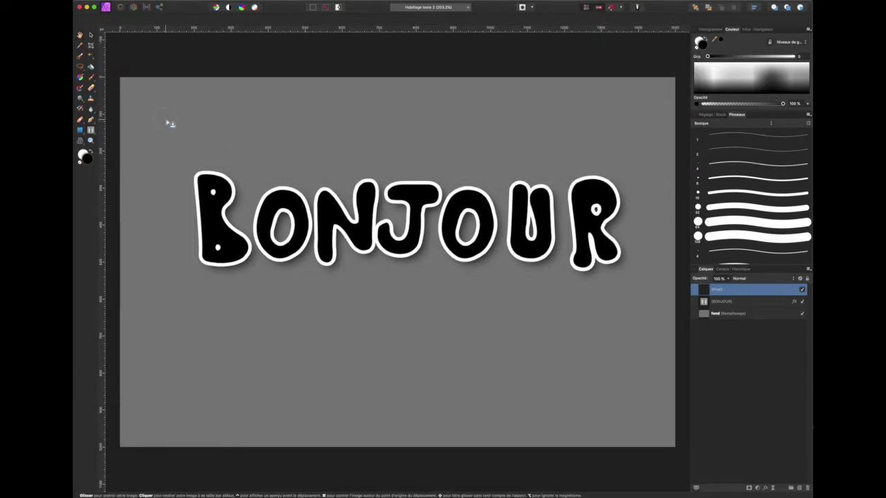
- Place the forest photo, clip it to the BONJOUR layer, and stretch it to fill the B
drag(167, 121, 654, 378)
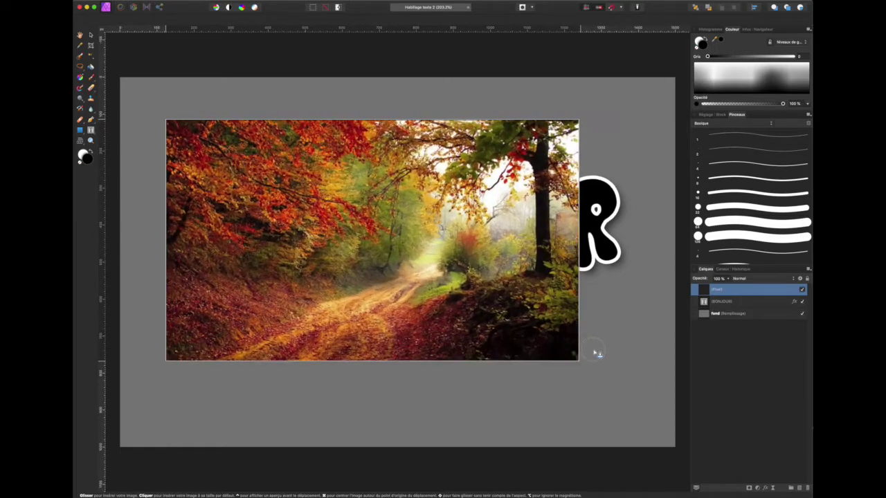
drag(421, 323, 429, 318)
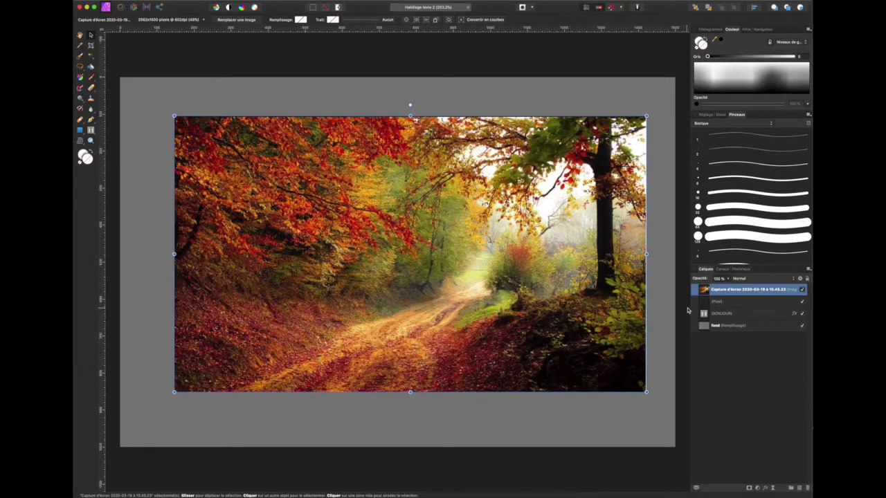
drag(703, 291, 702, 316)
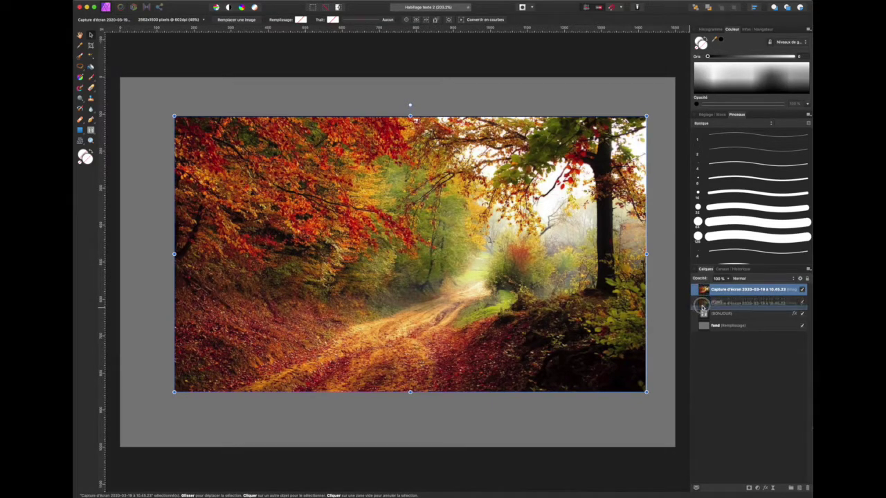
drag(701, 316, 703, 314)
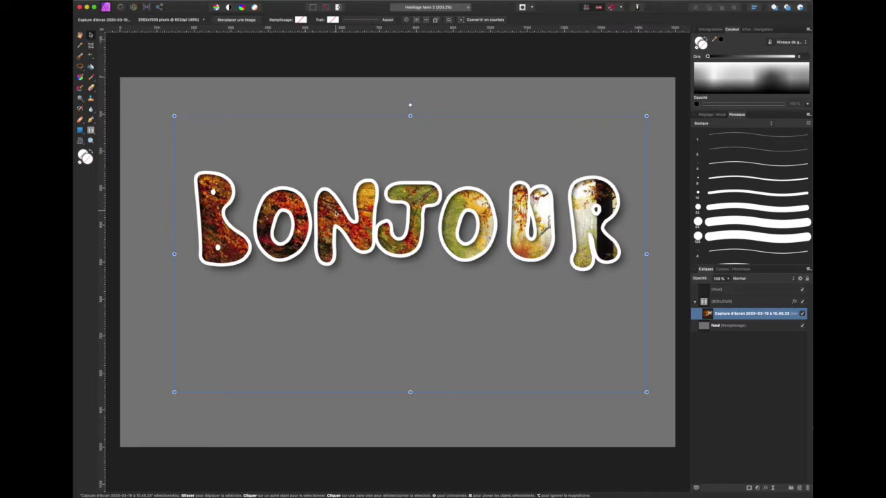
mouse_move(335, 214)
mouse_down()
mouse_move(297, 218)
mouse_move(388, 225)
mouse_move(365, 227)
mouse_move(342, 250)
mouse_up()
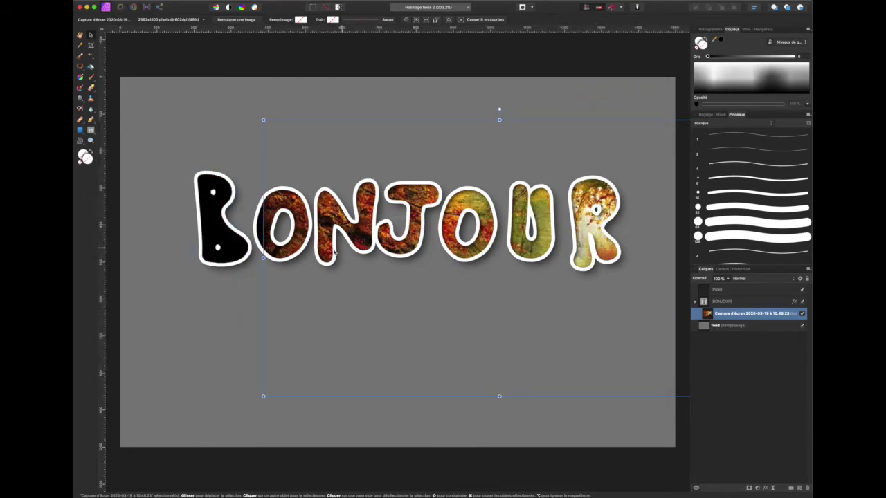
drag(264, 259, 190, 259)
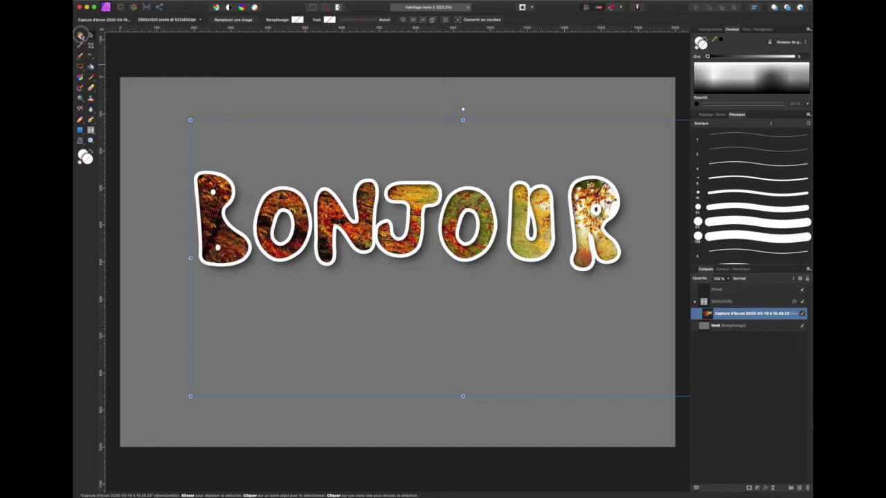
click(81, 34)
click(736, 469)
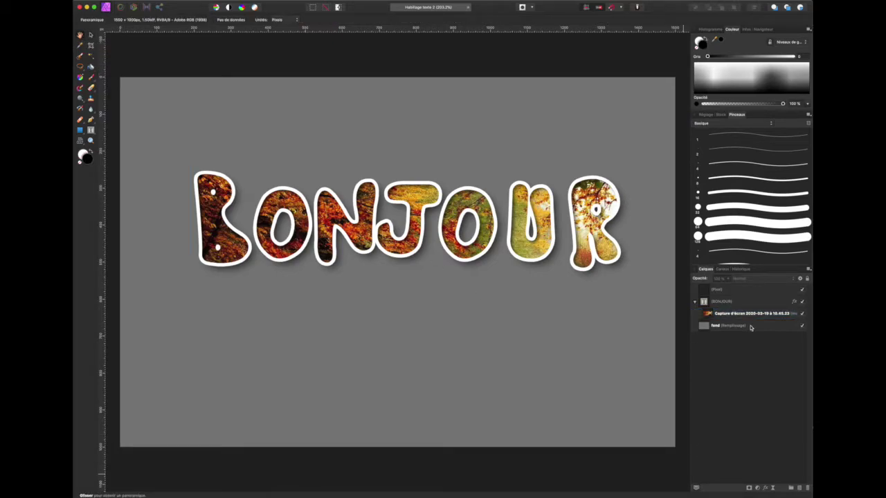
- Reopen BONJOUR's inner shadow and raise its opacity and offset, reducing the radius
click(715, 303)
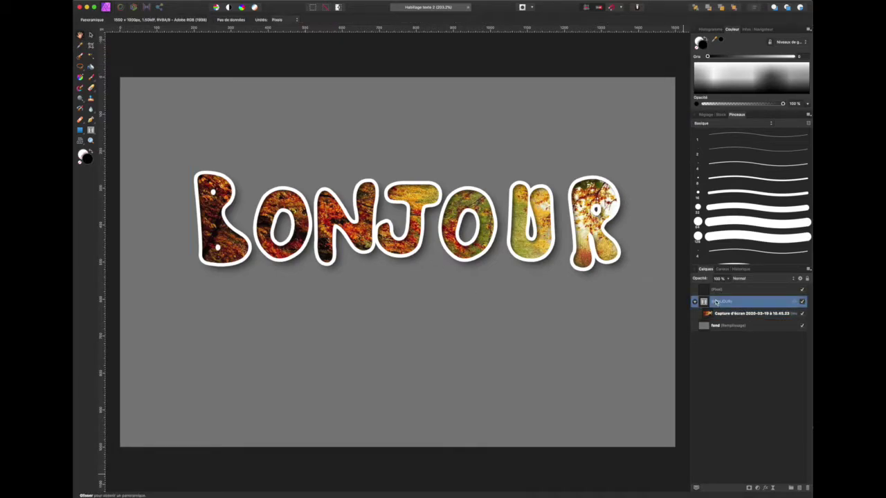
click(795, 302)
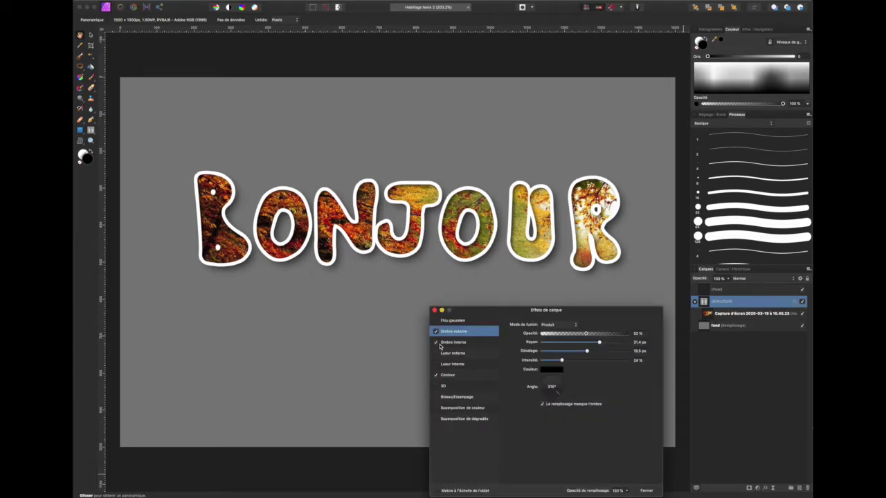
click(472, 345)
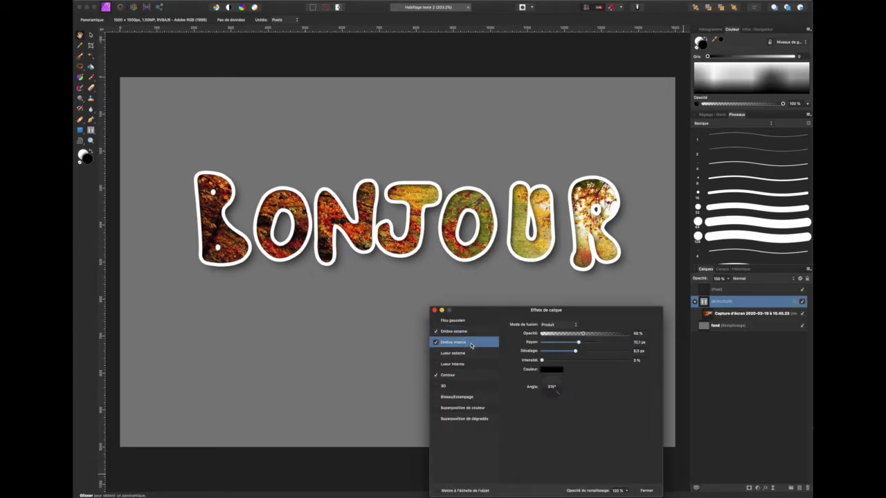
drag(584, 335, 612, 335)
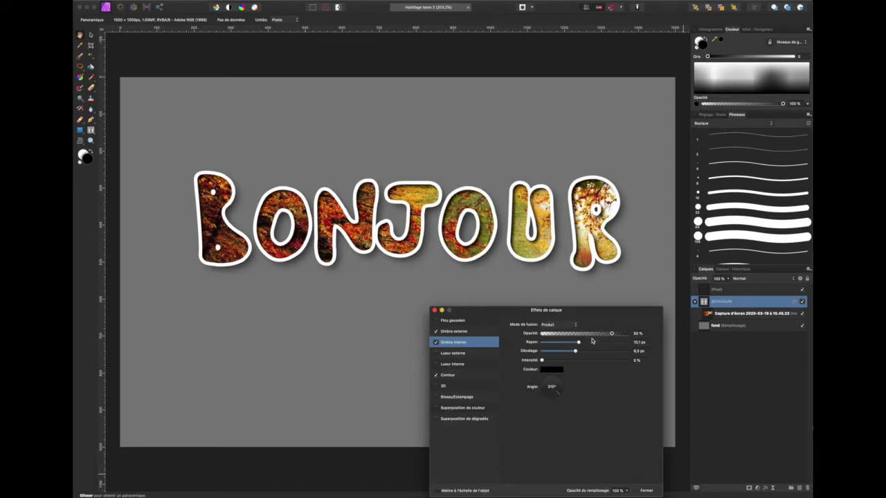
drag(580, 352, 590, 352)
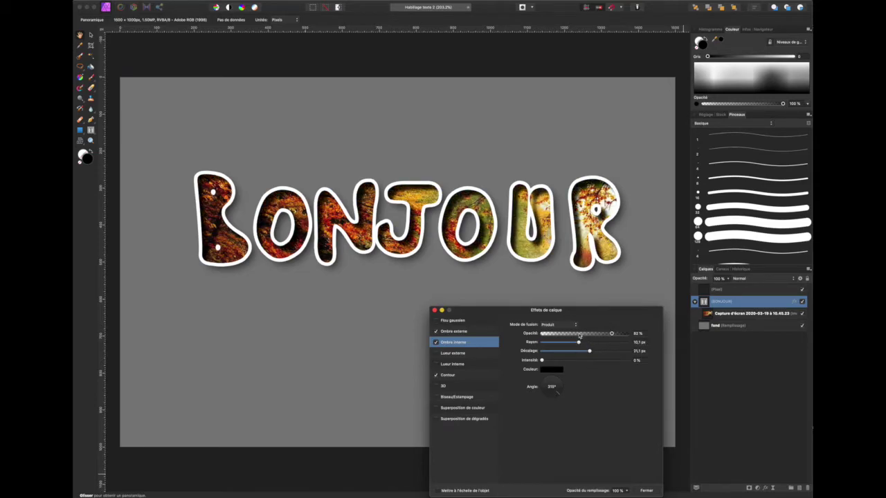
drag(579, 344, 571, 343)
- Fine-tune the inner shadow to 42% opacity and 17.7 px offset, then close the effects
drag(612, 333, 587, 334)
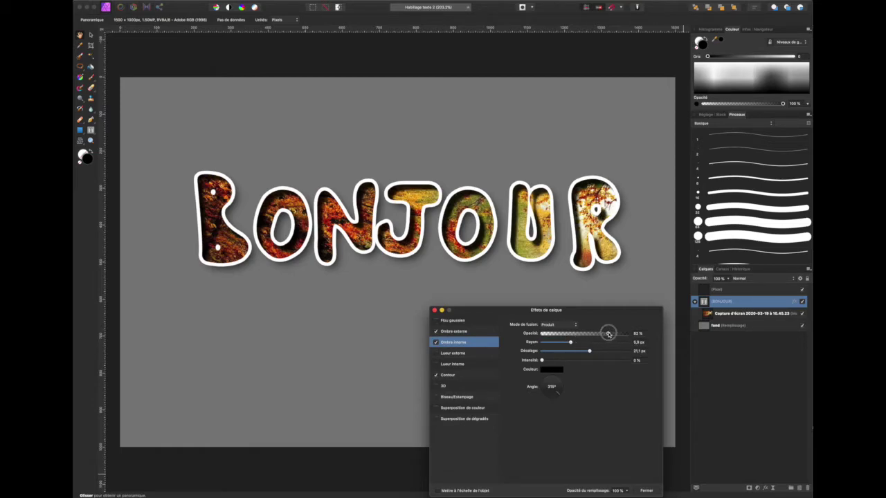
mouse_move(587, 334)
mouse_down()
mouse_move(576, 335)
mouse_move(581, 352)
mouse_up()
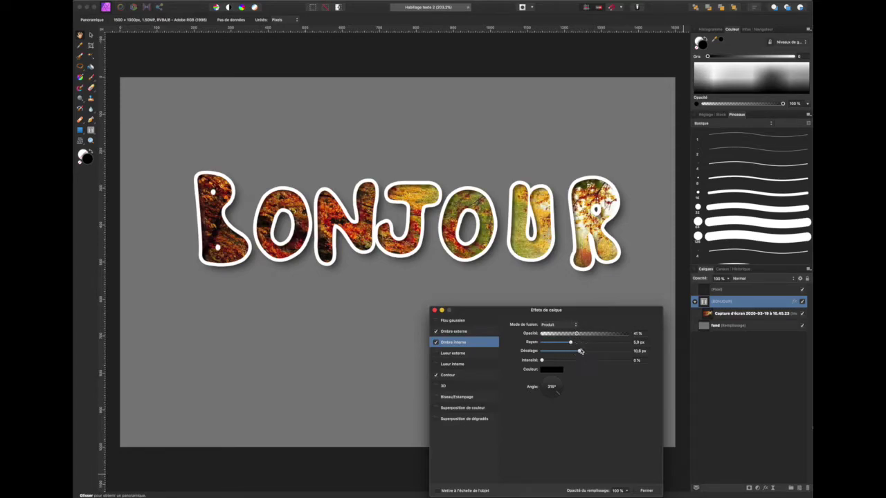
mouse_move(571, 344)
mouse_down()
mouse_move(591, 344)
mouse_move(590, 352)
mouse_up()
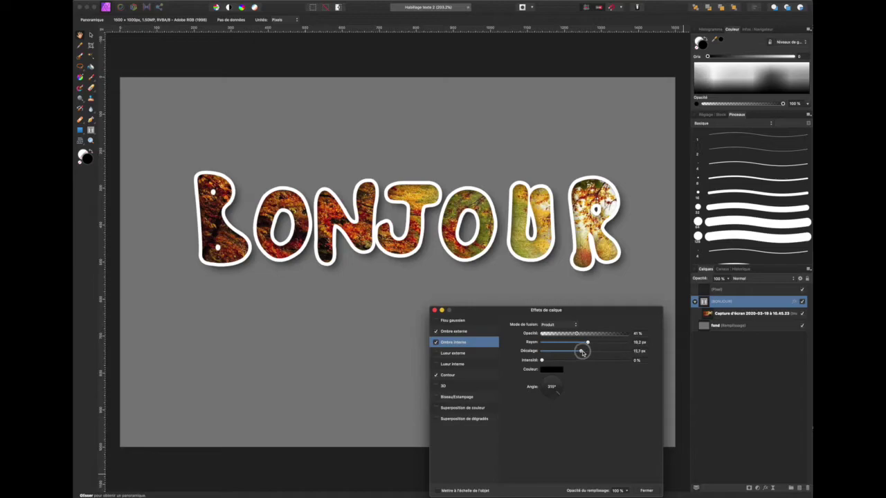
drag(589, 353, 593, 335)
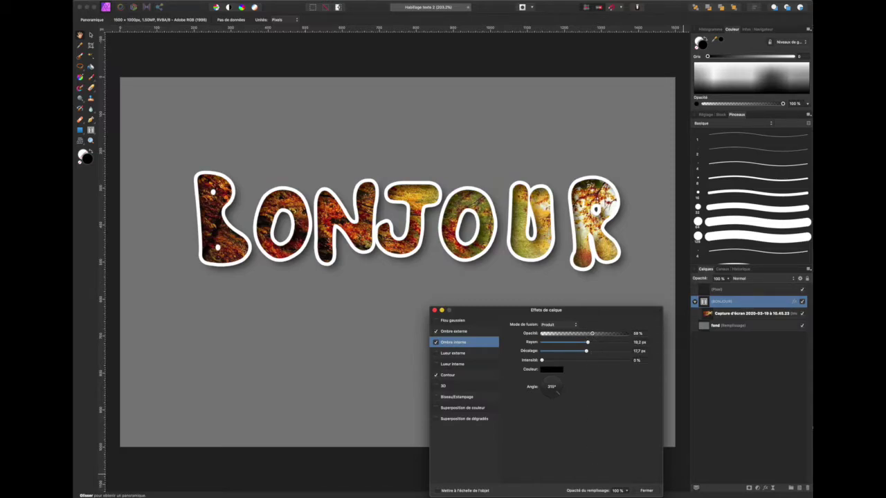
click(647, 491)
text(Automne)
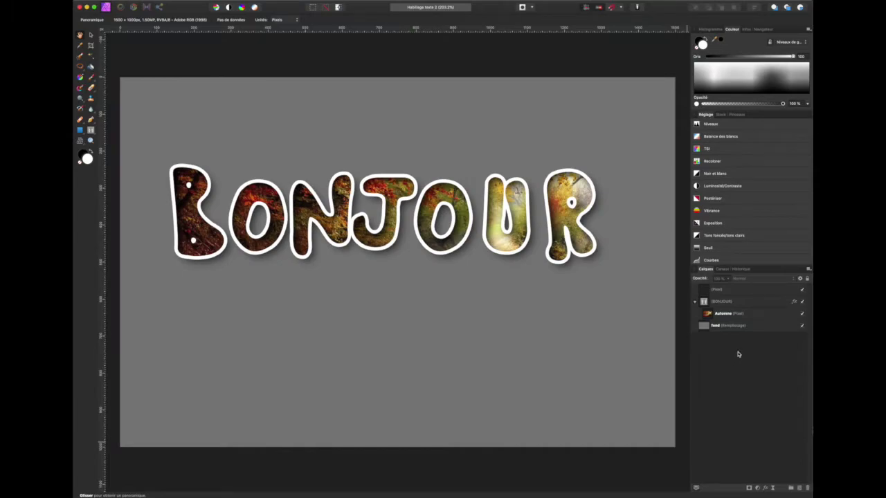
- Hide the Automne photo and place the Forêt photo inside BONJOUR, shifted up to fill the letters
click(737, 314)
click(803, 314)
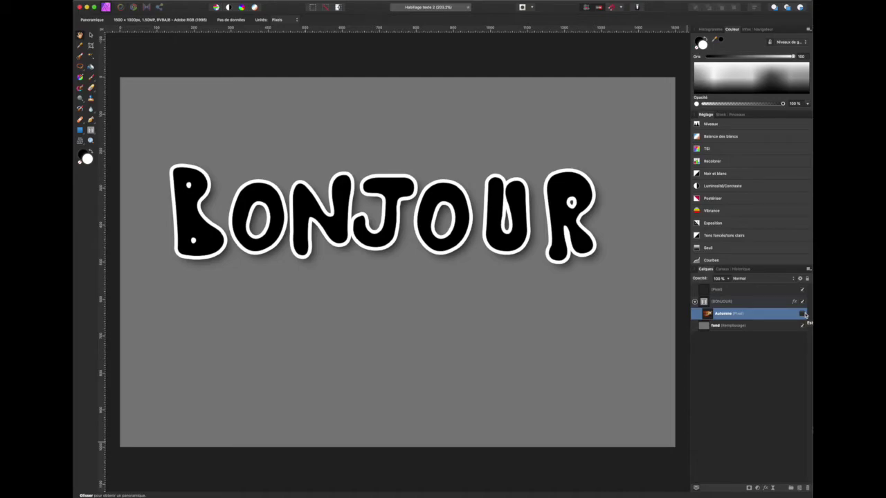
mouse_move(111, 4)
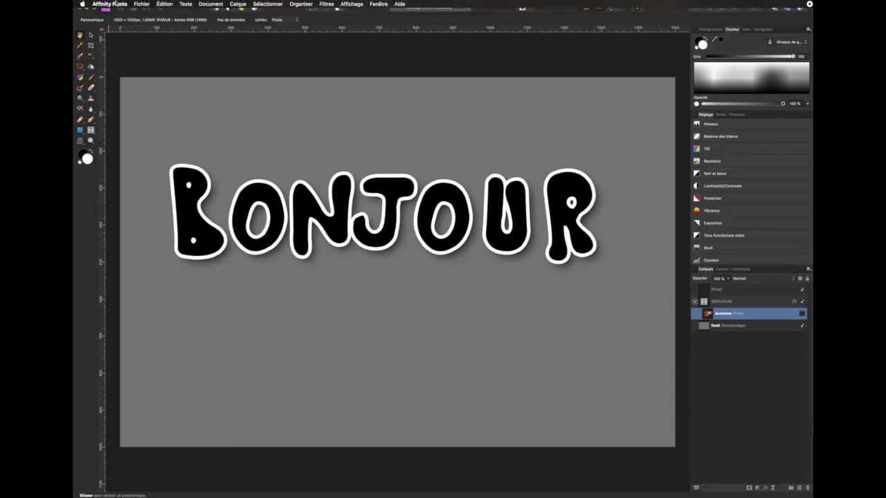
click(142, 4)
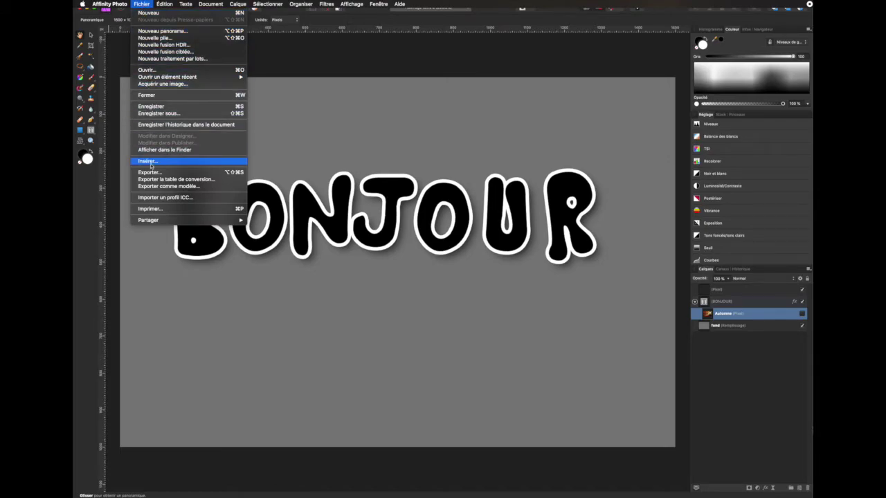
click(150, 163)
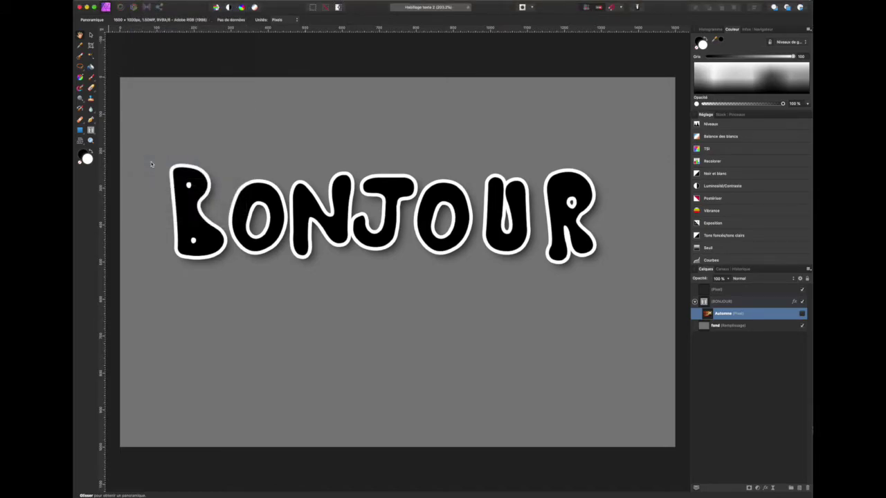
click(370, 54)
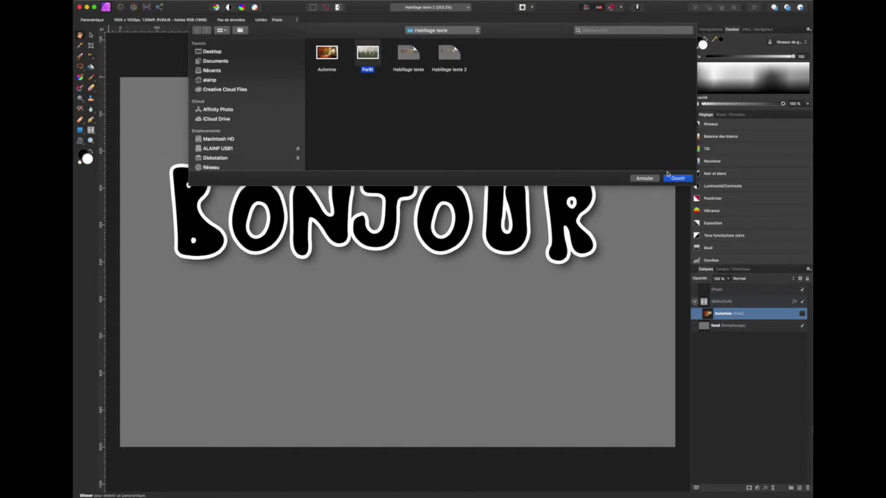
click(678, 178)
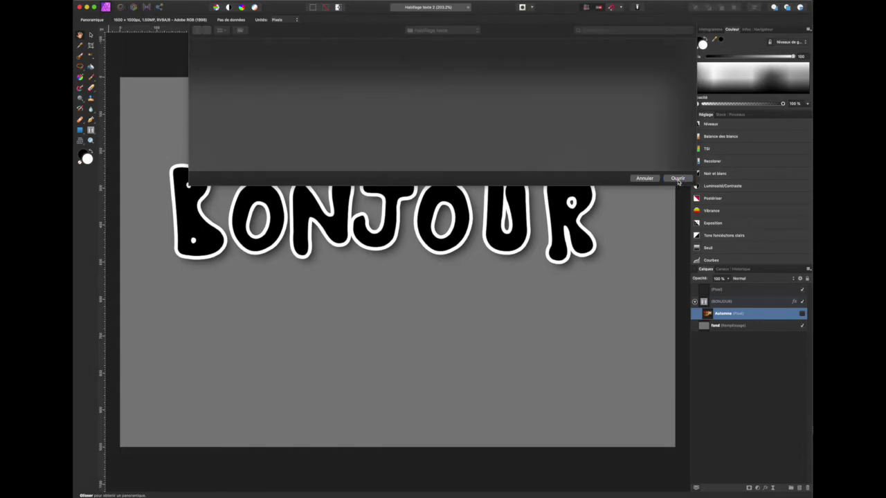
mouse_move(149, 132)
mouse_down()
mouse_move(332, 200)
mouse_move(599, 386)
mouse_up()
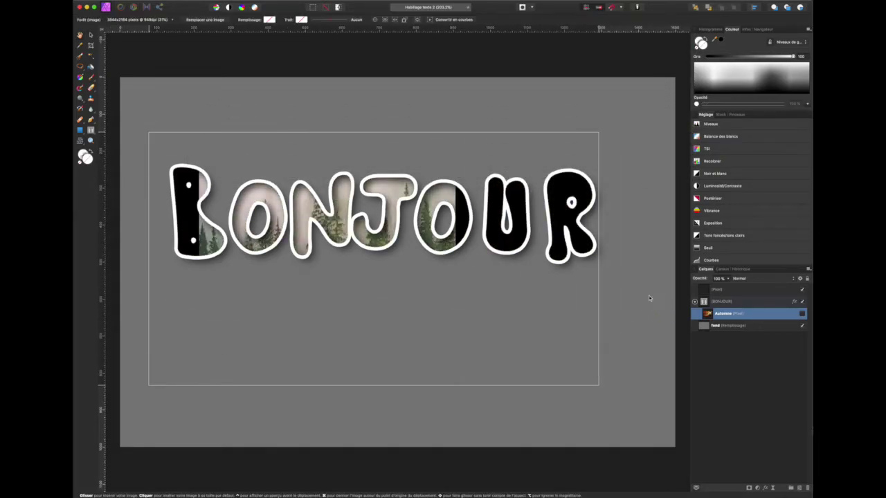
drag(522, 303, 522, 253)
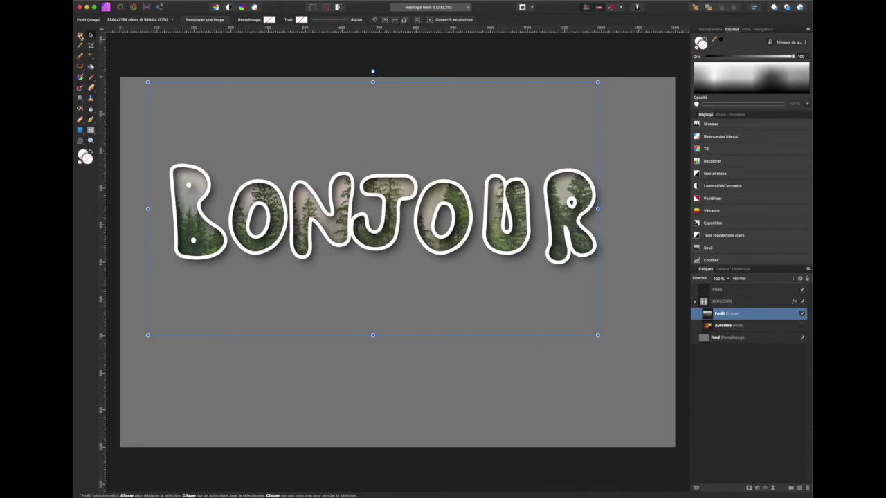
click(81, 35)
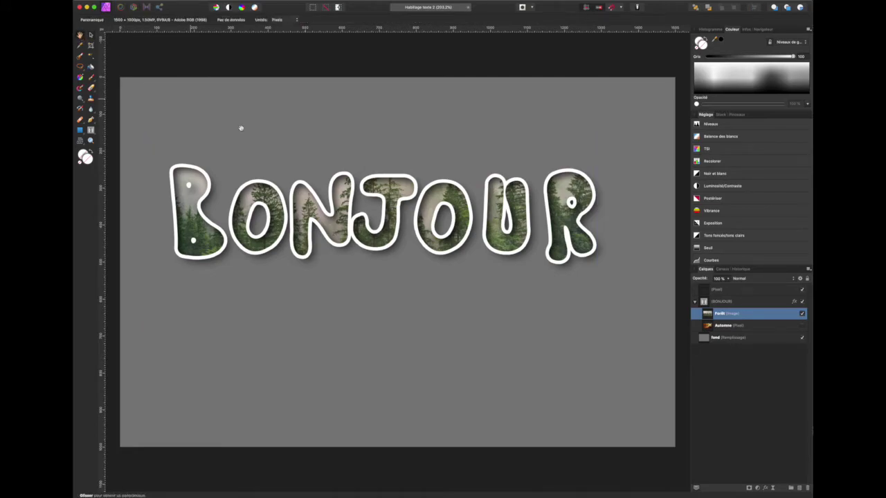
- Rasterise the Forêt image and add a Curves adjustment with highlight and shadow endpoints pulled inward
right_click(753, 317)
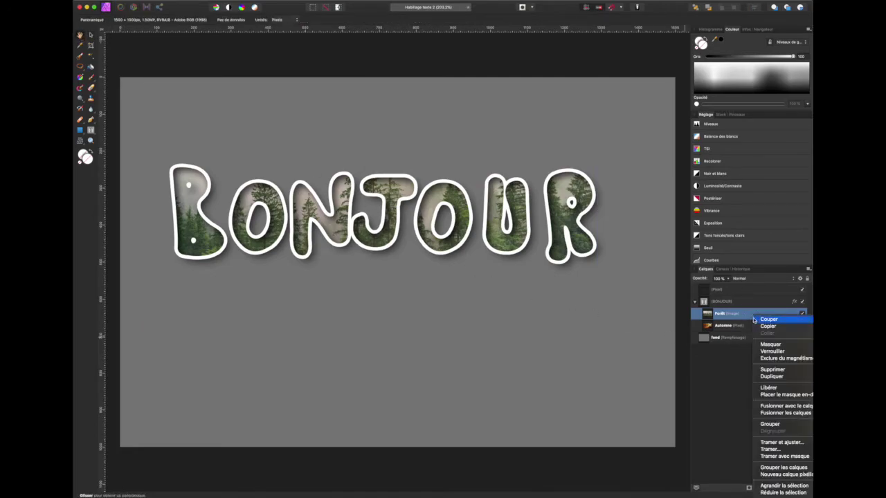
click(770, 449)
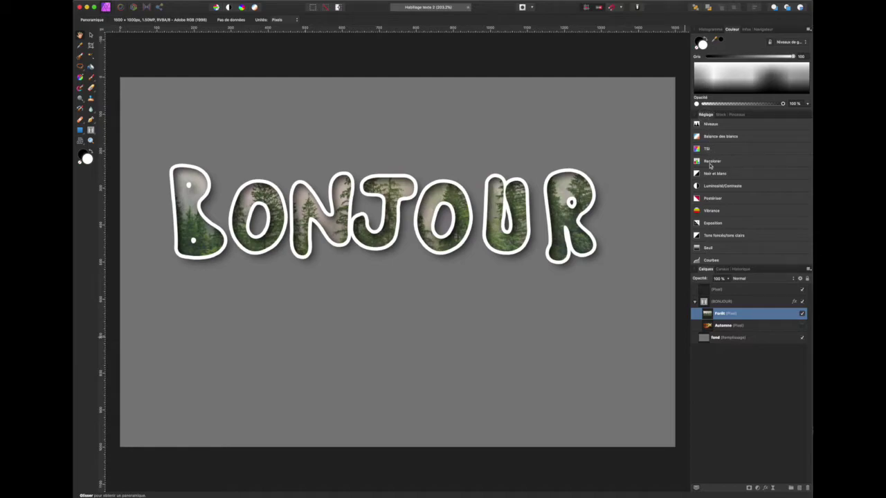
click(712, 260)
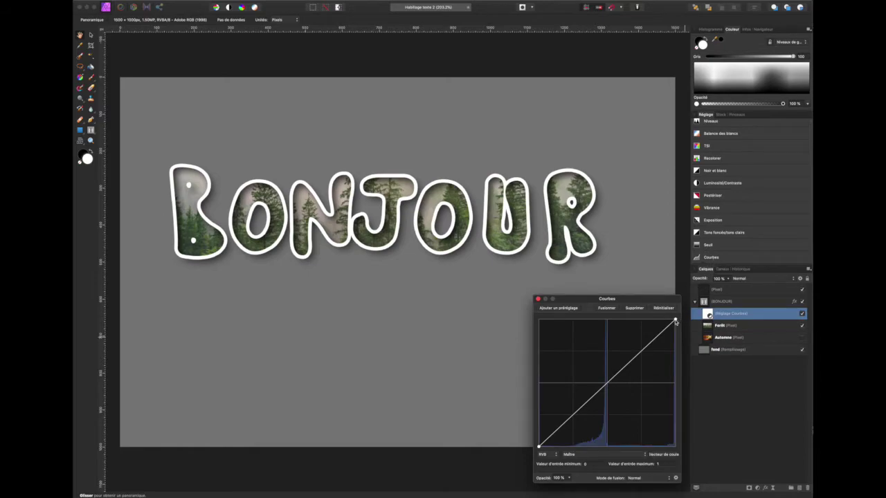
drag(676, 321, 644, 320)
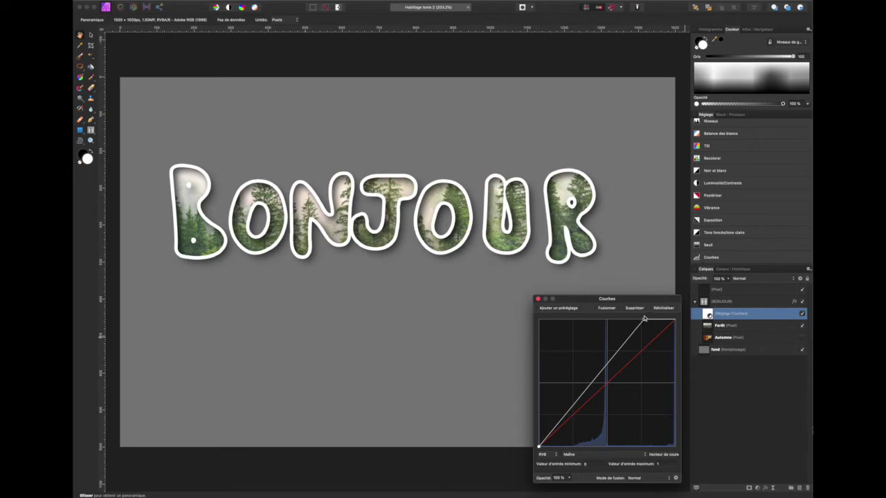
drag(539, 446, 558, 447)
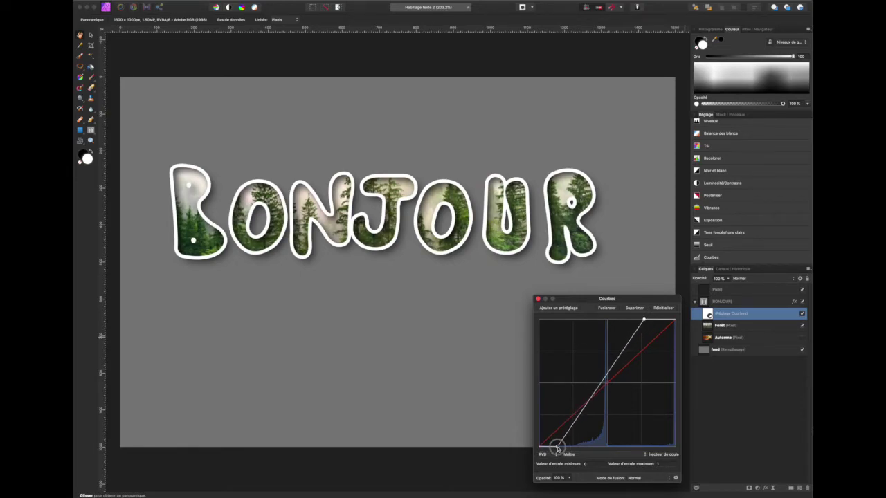
- Add a nudged midtone point and brighten the highlights slightly to finish the curve
click(601, 386)
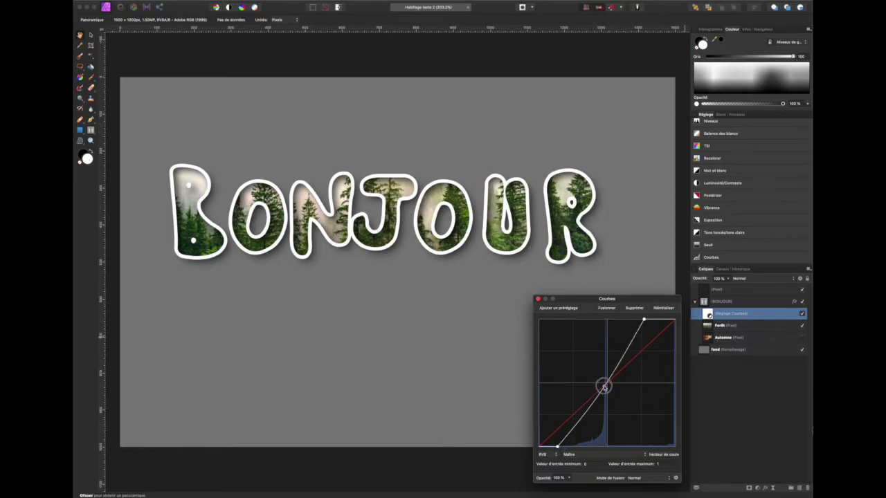
drag(603, 386, 602, 385)
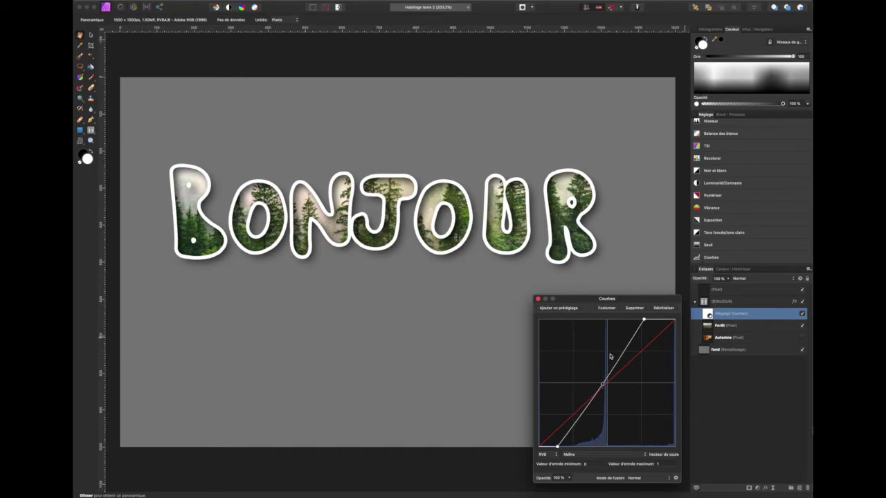
drag(646, 321, 639, 316)
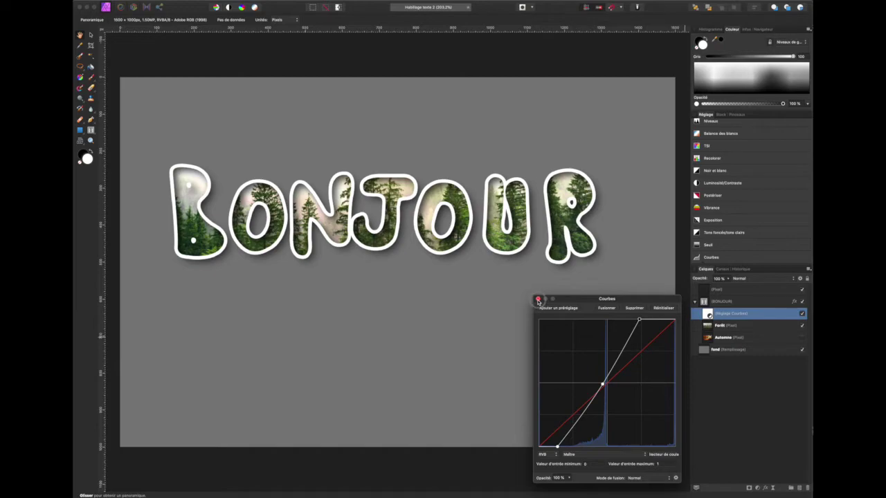
click(538, 299)
shift+click(730, 326)
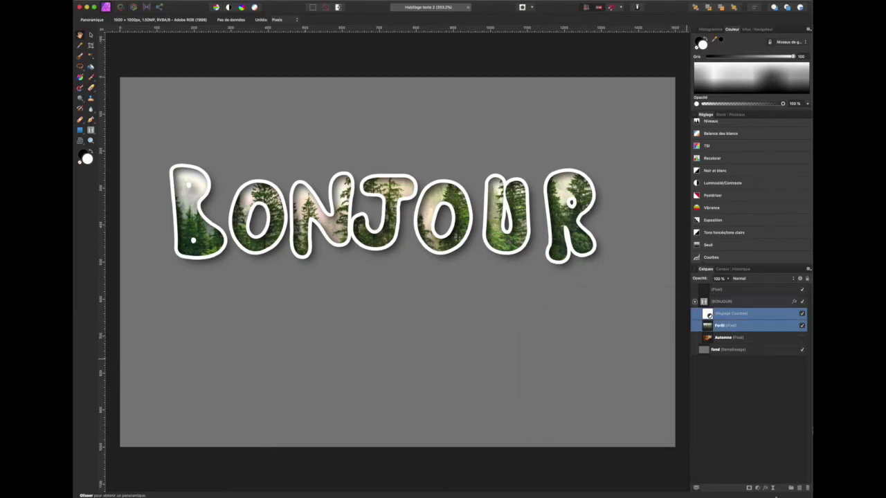
- Duplicate the Forêt and Curves layer pair and move the copies above the BONJOUR group
right_click(748, 323)
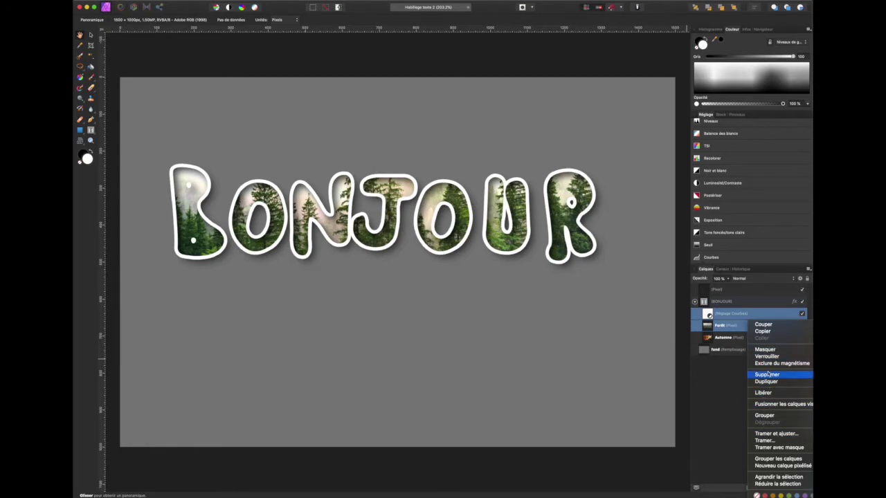
click(766, 382)
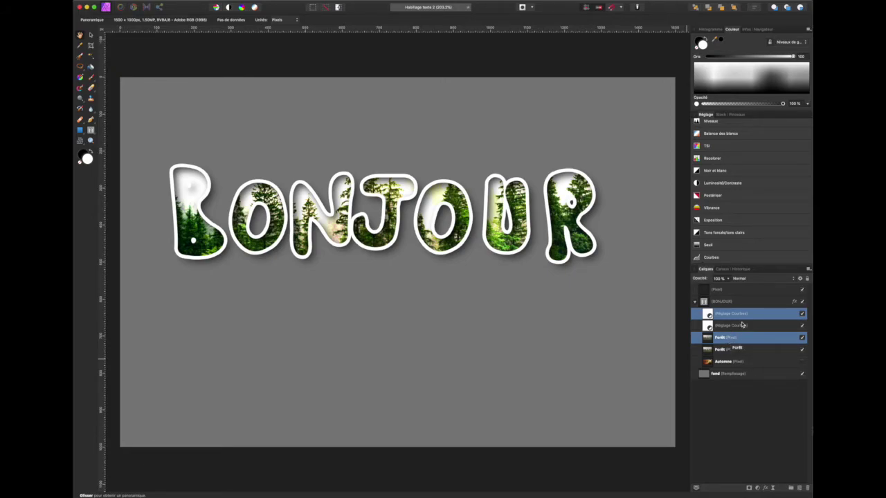
drag(755, 318, 704, 301)
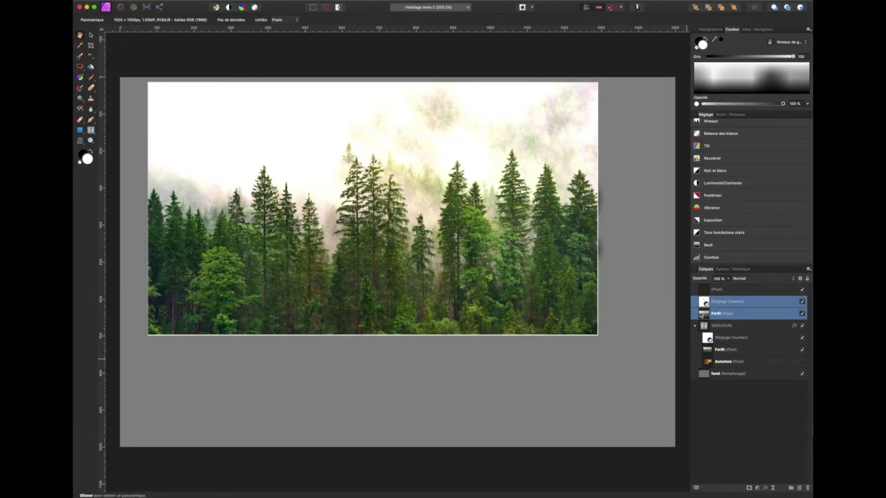
- Add a mask to the top Forêt copy and fill it with the secondary colour to hide it completely
click(702, 314)
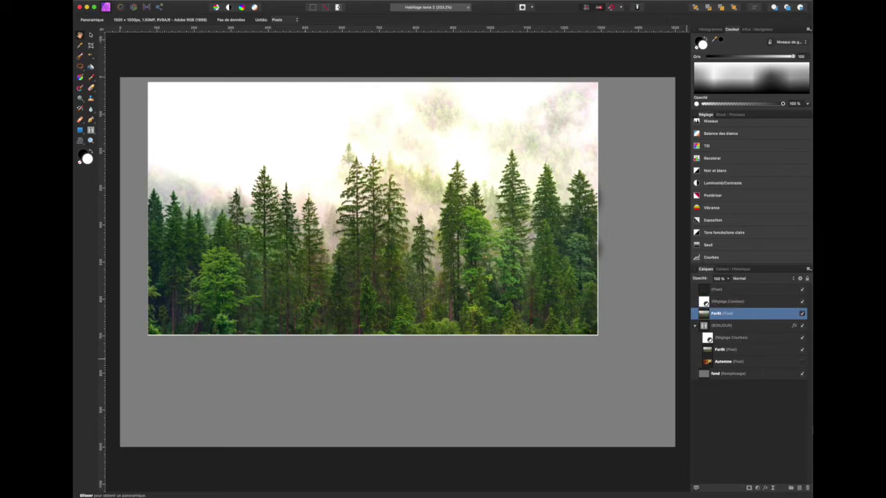
click(751, 489)
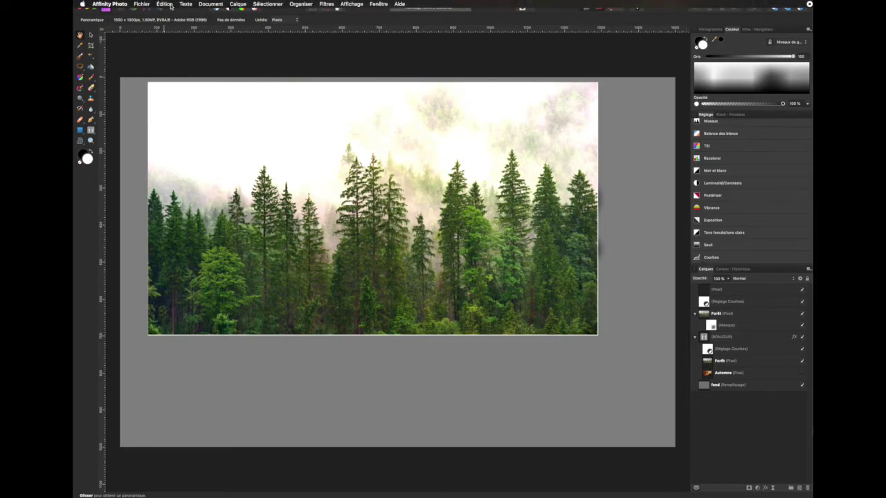
click(165, 5)
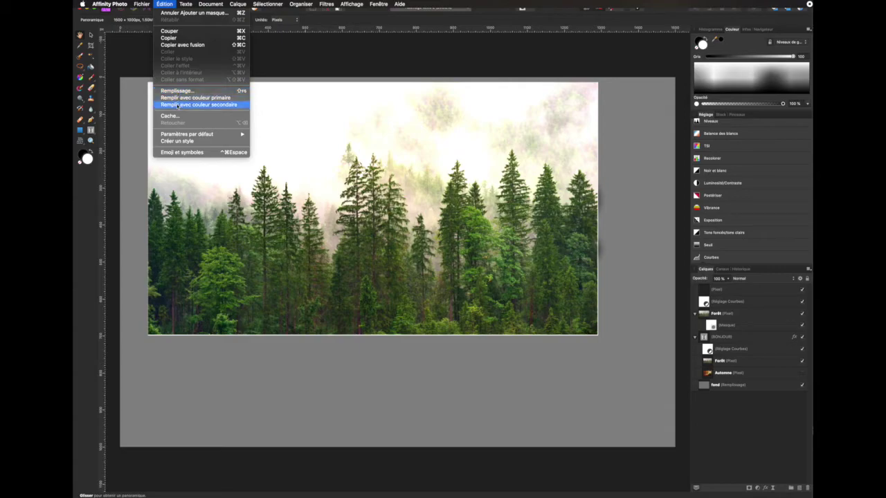
click(178, 105)
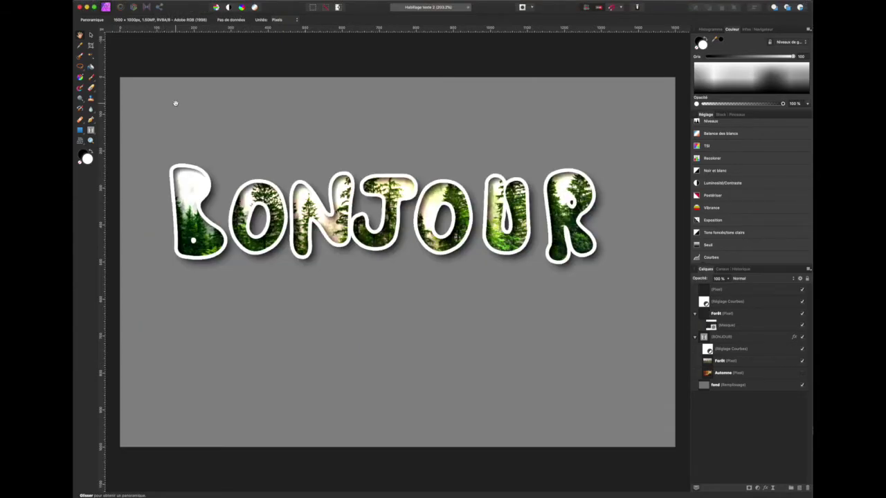
click(737, 316)
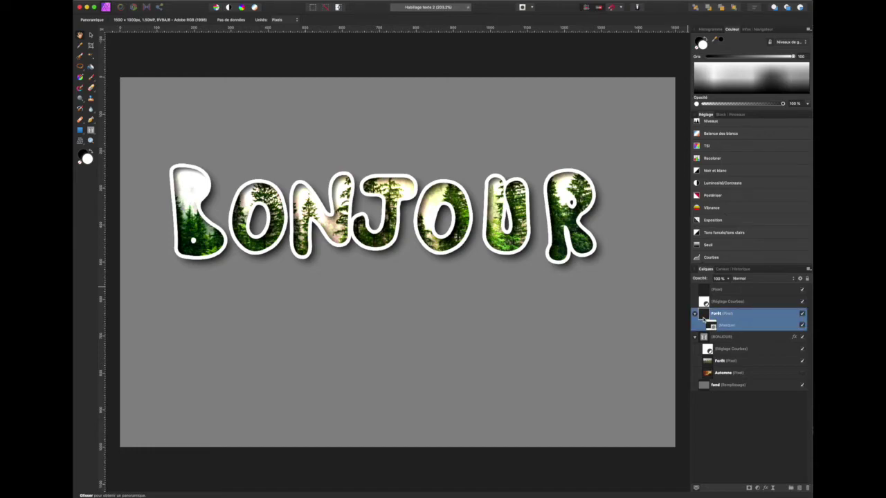
click(709, 326)
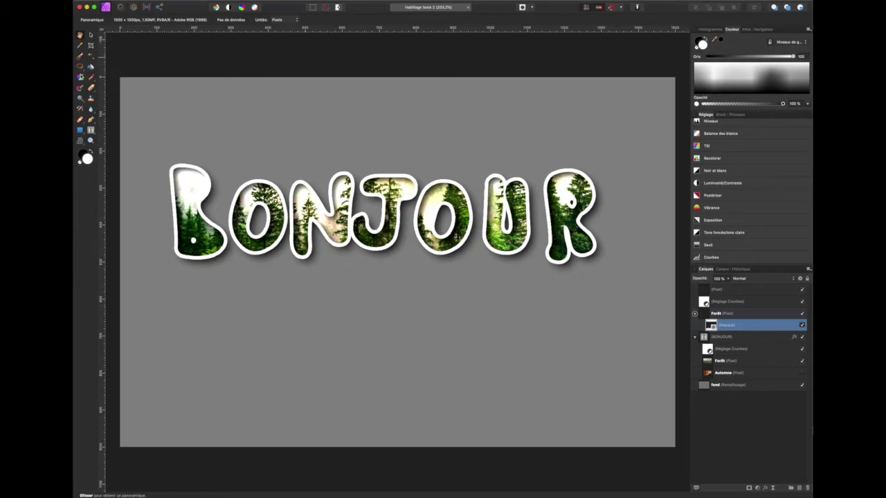
click(92, 79)
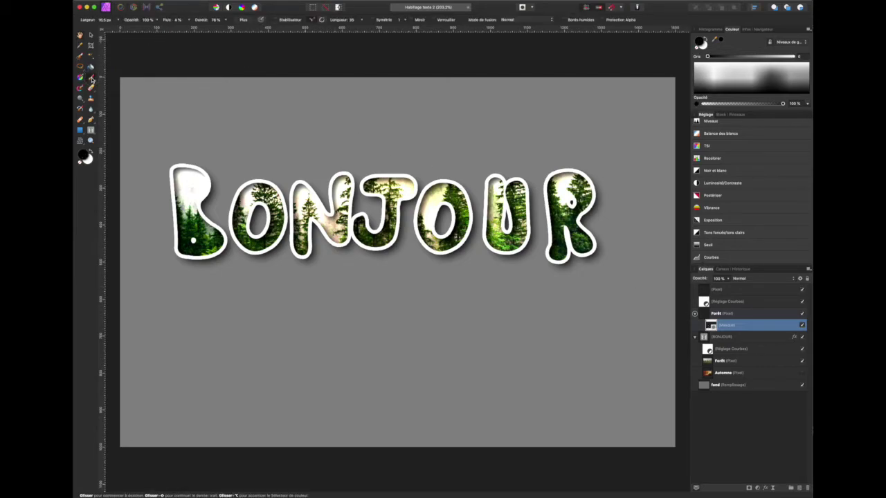
- Paint white at 100% flow on the Forêt mask to reveal tree tops above the R, J and O
click(92, 152)
drag(547, 180, 544, 171)
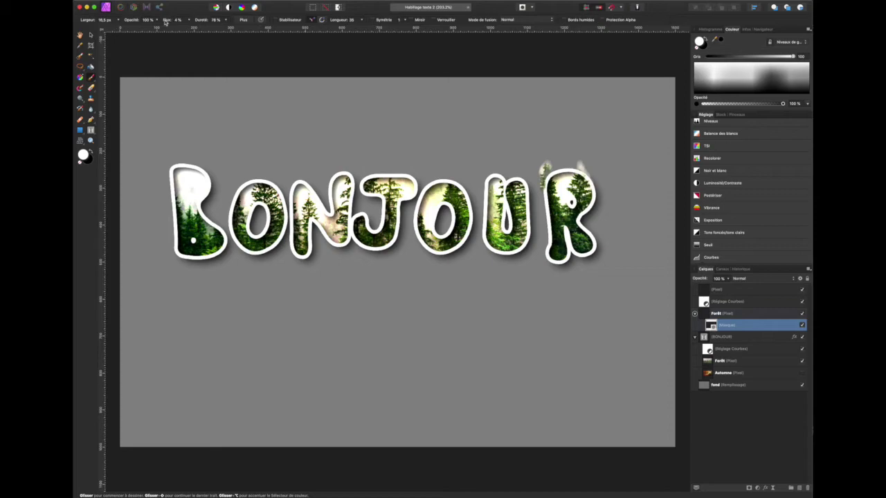
drag(180, 20, 240, 21)
mouse_move(553, 167)
mouse_down()
mouse_move(541, 185)
mouse_move(551, 167)
mouse_move(548, 204)
mouse_up()
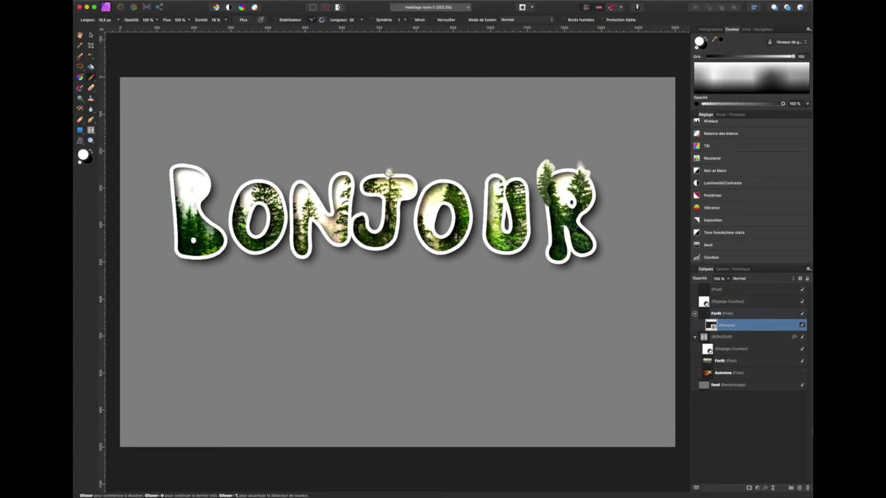
drag(390, 169, 392, 182)
mouse_move(355, 184)
mouse_down()
mouse_move(358, 214)
mouse_move(355, 165)
mouse_up()
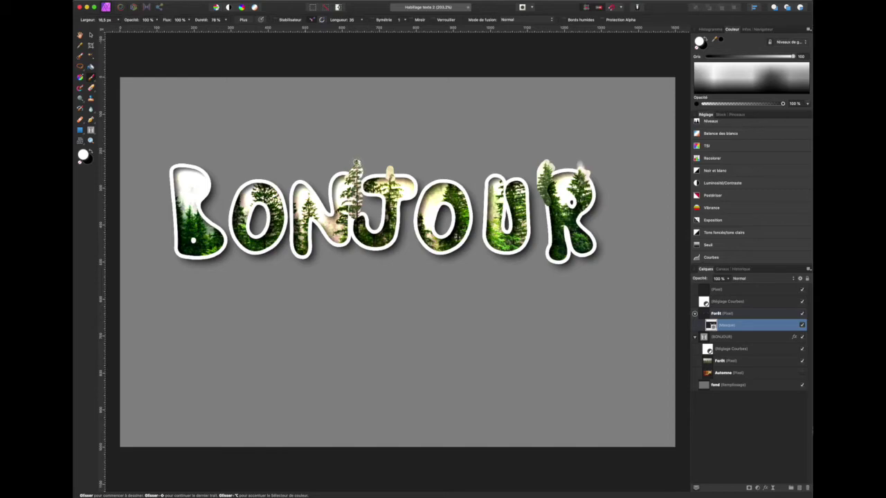
drag(354, 164, 353, 162)
mouse_move(257, 177)
mouse_down()
mouse_move(264, 163)
mouse_move(261, 181)
mouse_up()
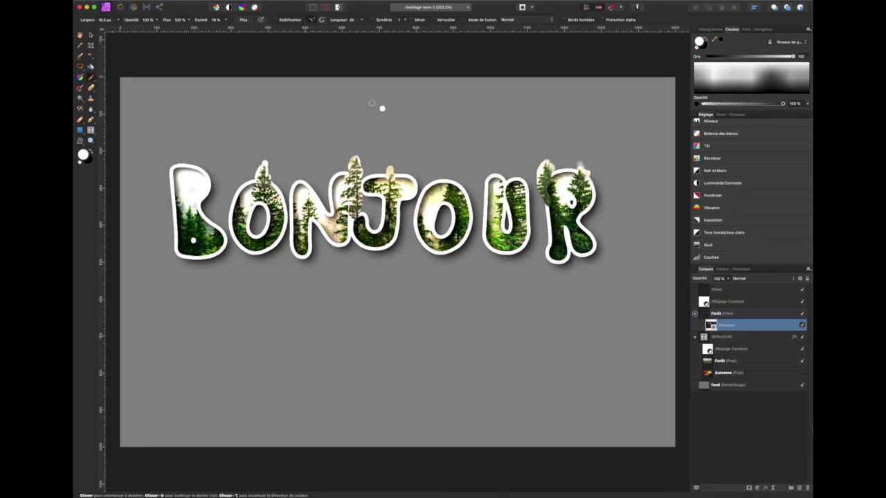
click(80, 35)
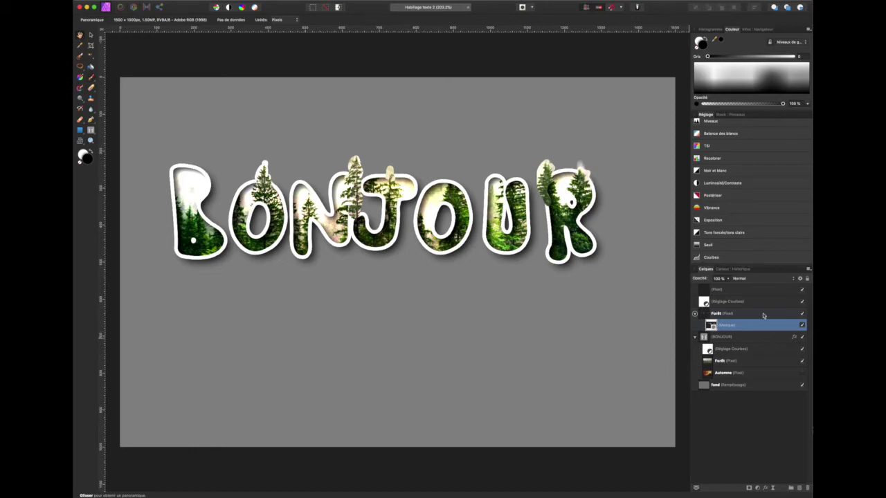
- Open the Forêt layer's blend options and drag the Source Layer Ranges curve to fade bright tones
click(755, 315)
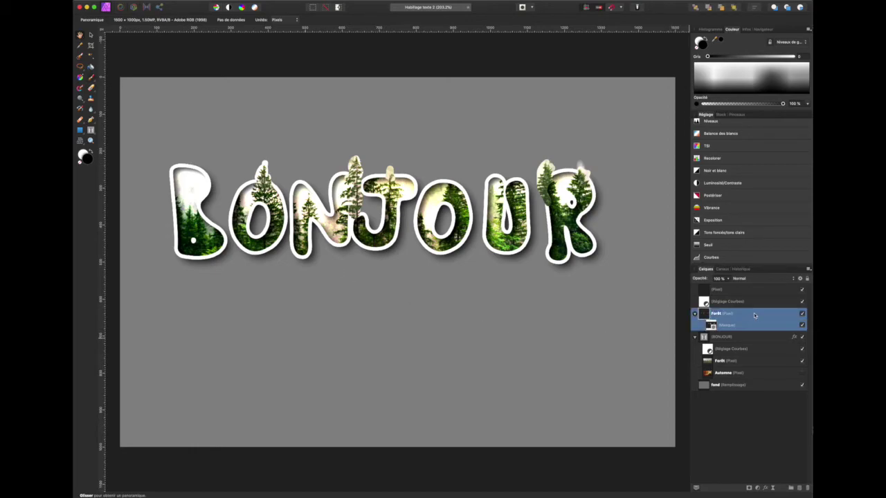
click(801, 279)
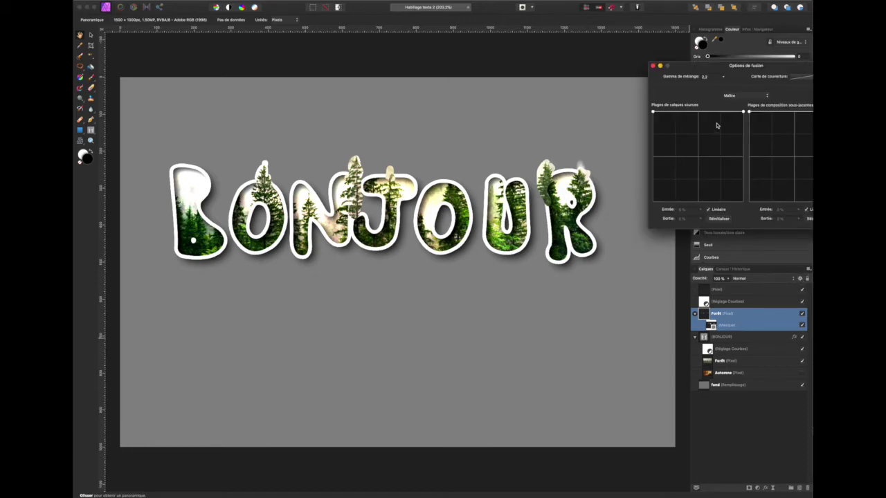
drag(744, 112, 738, 198)
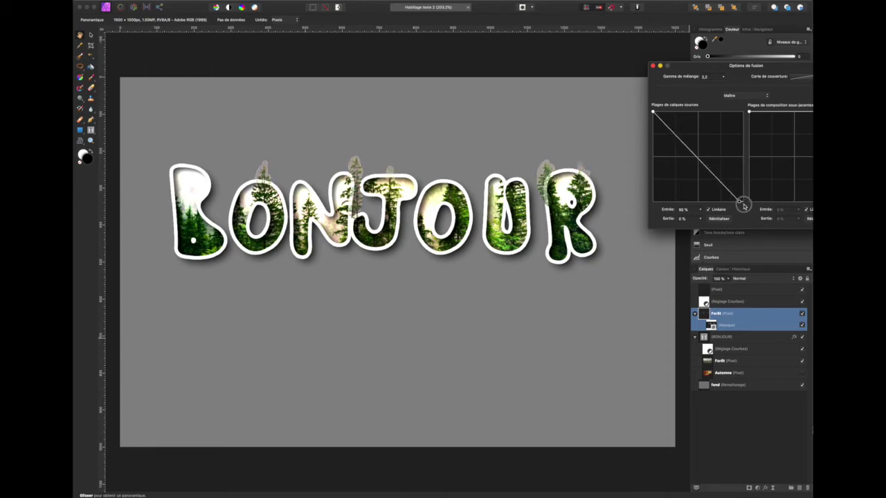
mouse_move(737, 198)
mouse_down()
mouse_move(716, 209)
mouse_move(720, 203)
mouse_up()
drag(654, 111, 681, 113)
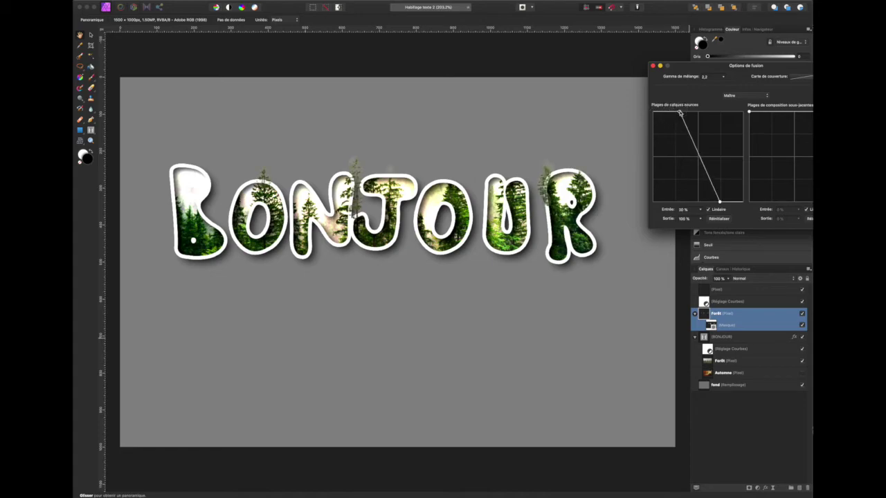
drag(721, 203, 711, 202)
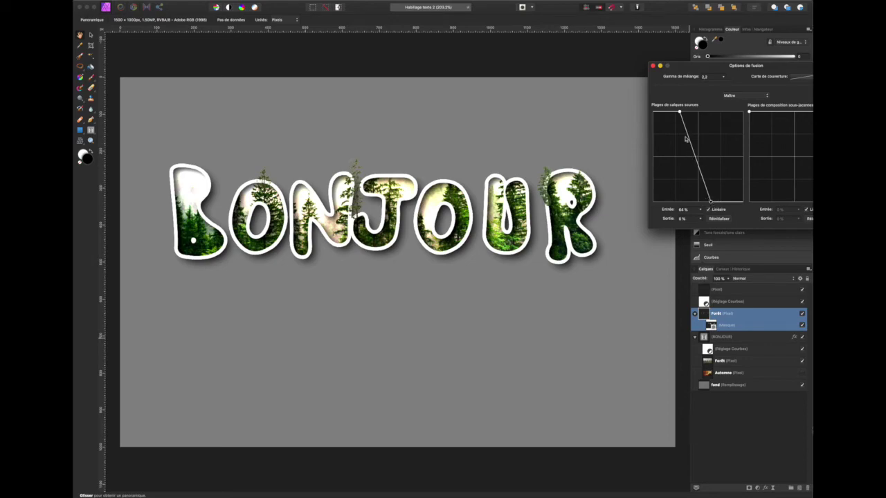
drag(679, 113, 691, 113)
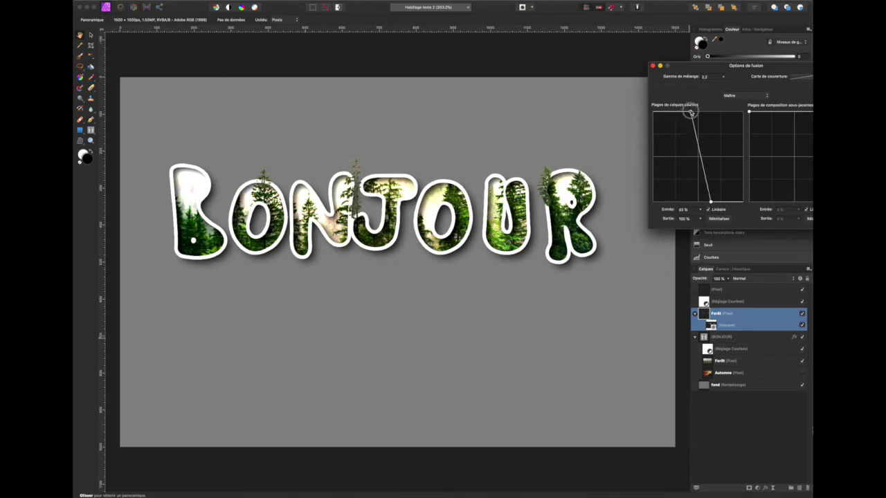
- Fine-tune the blend range's lower point to 61% and close the blend options
click(710, 202)
drag(709, 203, 707, 204)
drag(707, 205, 708, 202)
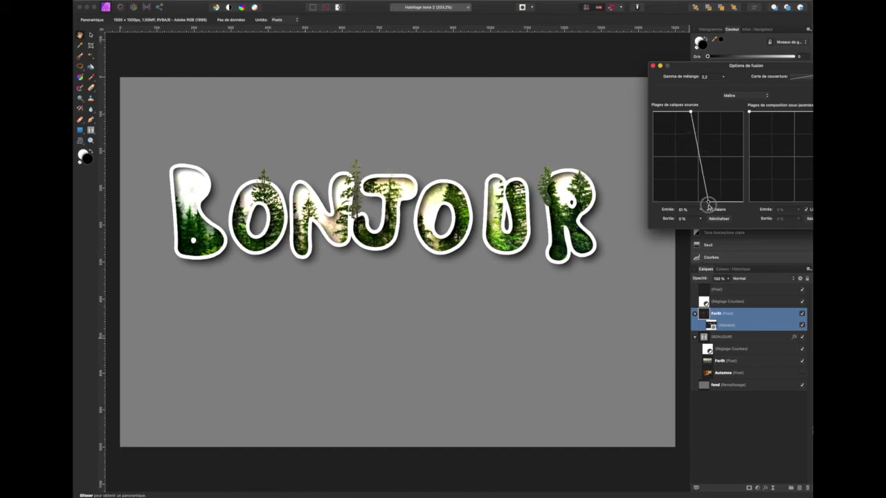
click(690, 112)
click(652, 65)
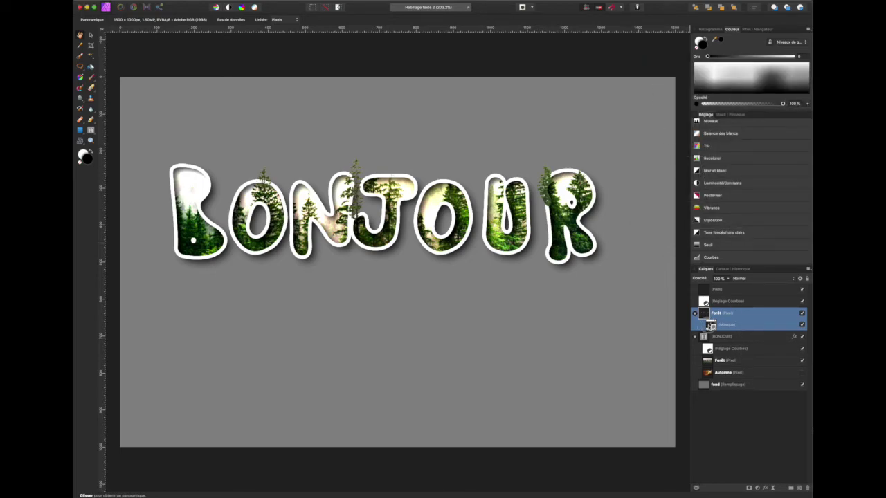
click(710, 326)
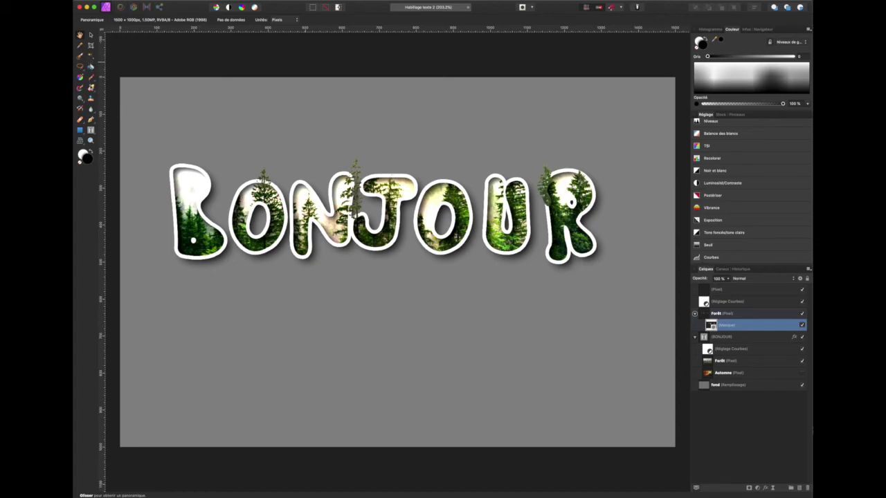
- Paint white on the Forêt mask to reveal more pine tops above the U
click(91, 87)
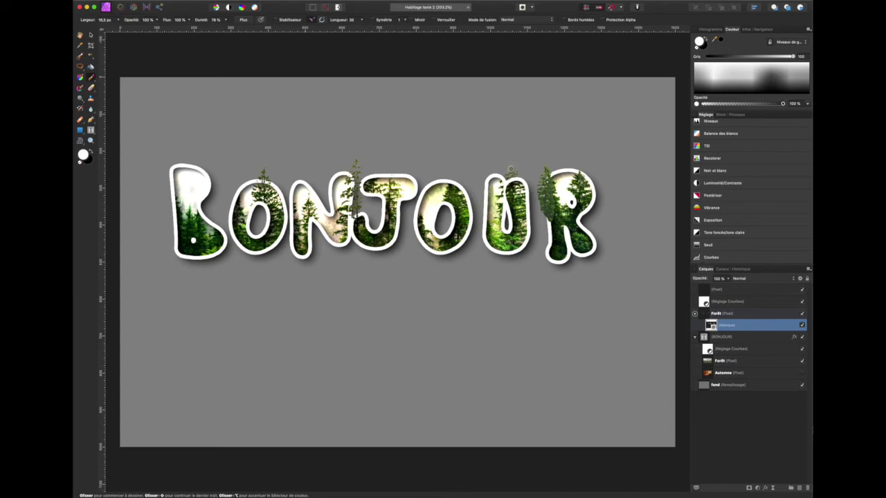
drag(512, 169, 517, 179)
drag(511, 171, 515, 181)
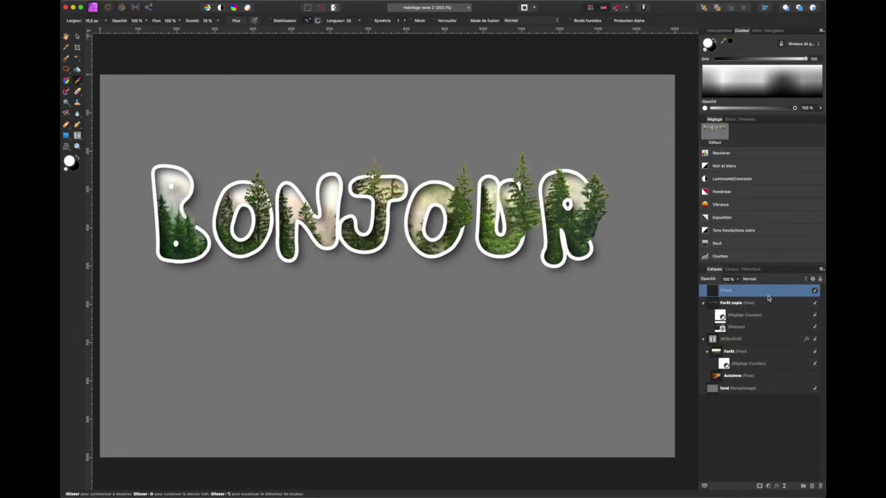
- Merge the Forêt copie group and pixel layer into one layer named effet 3D
shift+click(765, 306)
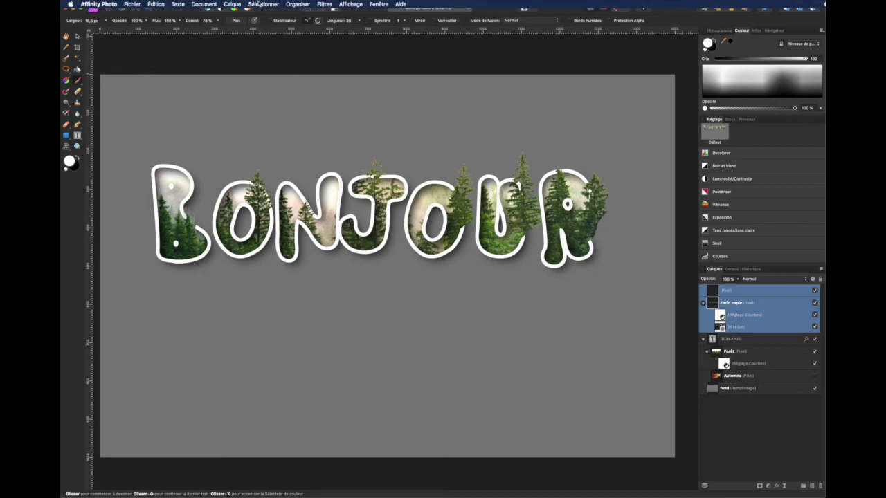
click(233, 4)
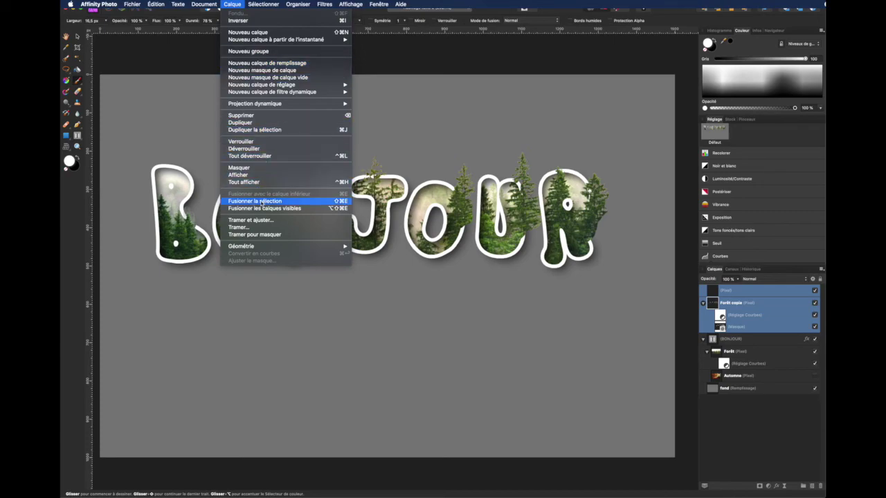
click(261, 201)
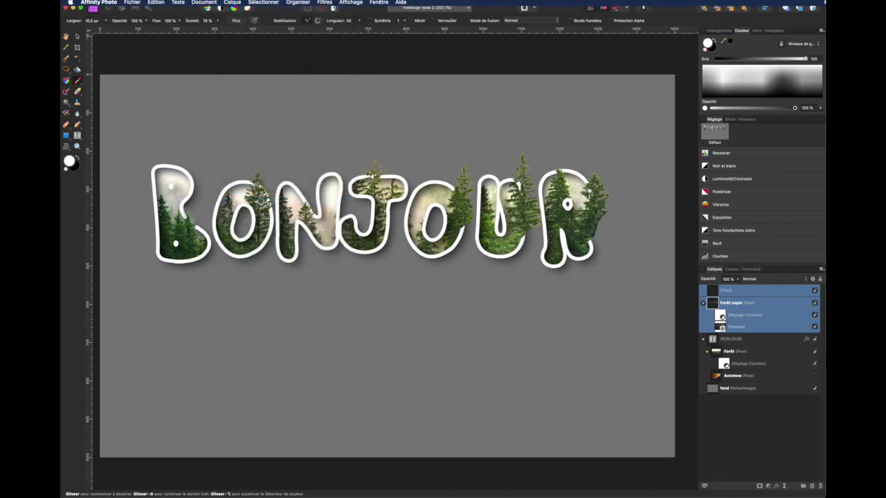
double_click(727, 291)
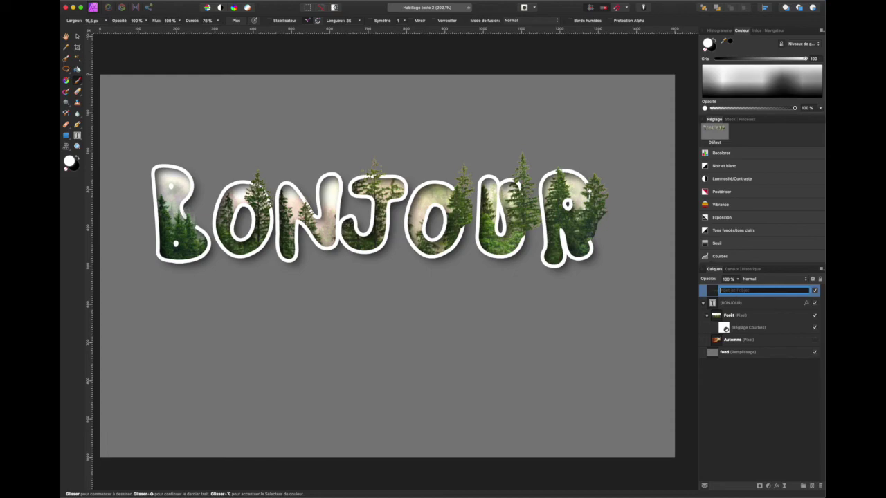
text(c)
text(effet 3D)
click(784, 305)
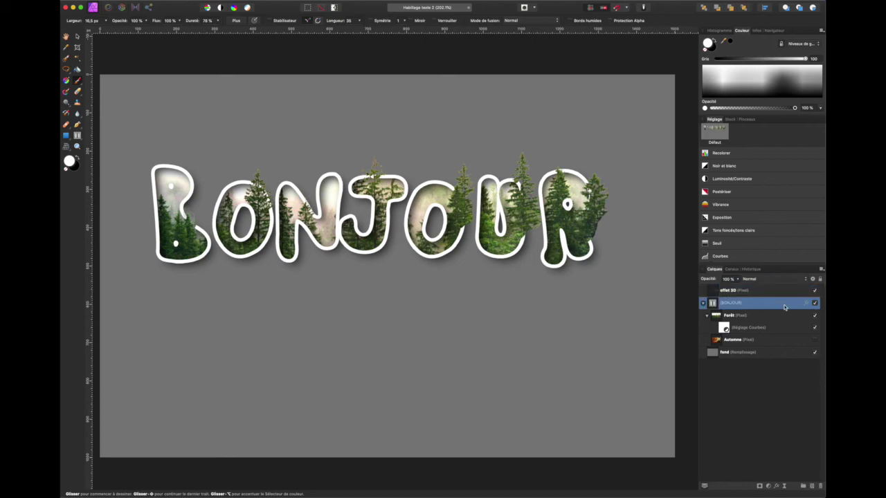
- Copy the BONJOUR layer's style and paste it onto the effet 3D layer
right_click(784, 307)
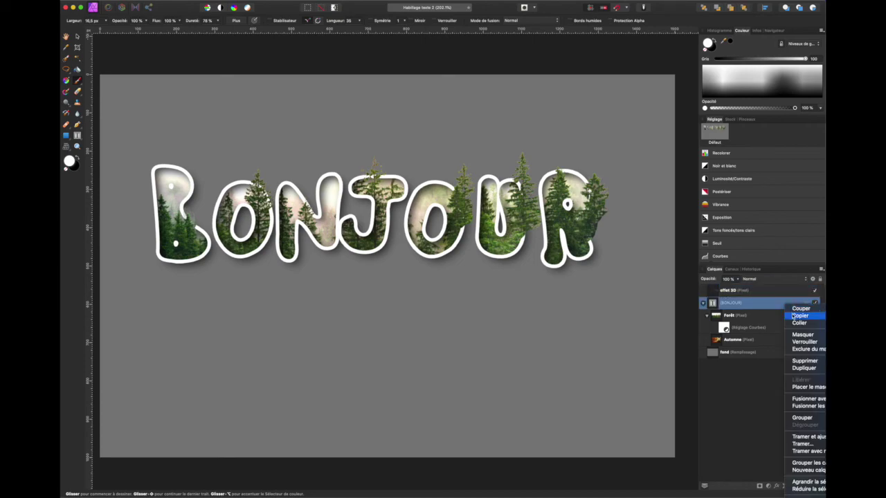
click(799, 317)
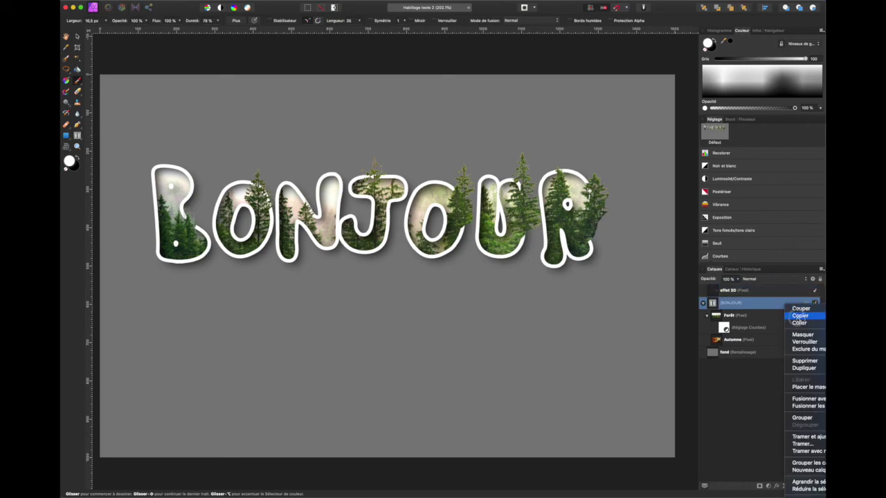
click(770, 291)
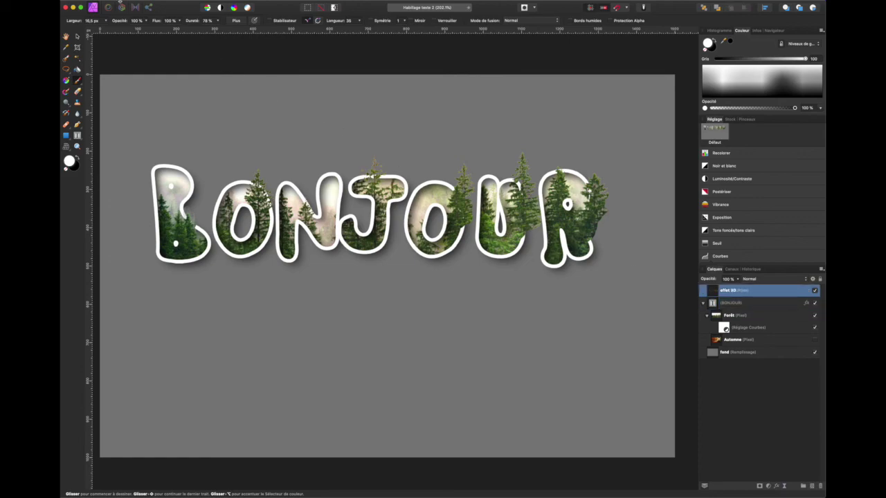
click(153, 6)
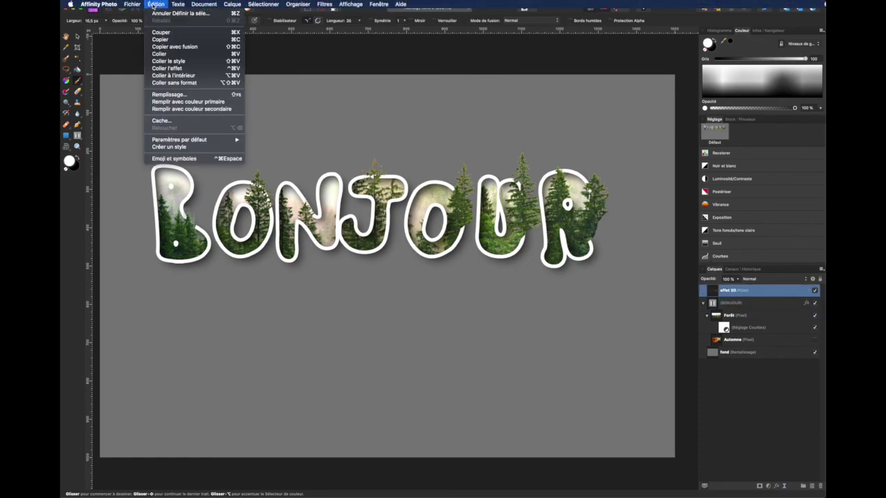
click(170, 62)
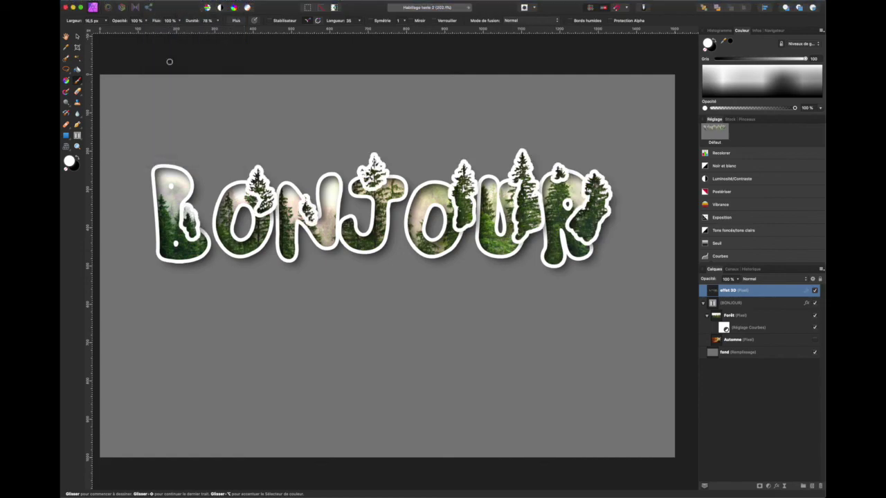
- Turn off Inner Shadow and Outline in effet 3D's layer effects, keeping only the outer shadow
click(807, 292)
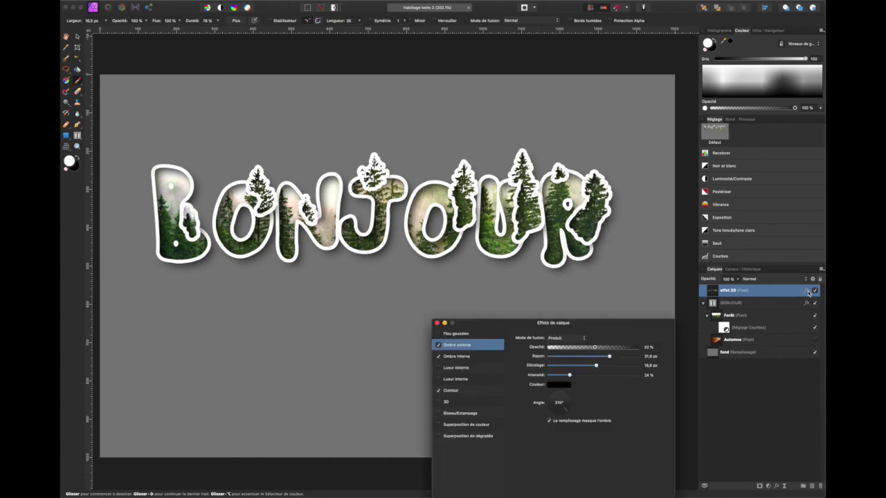
click(438, 356)
click(438, 390)
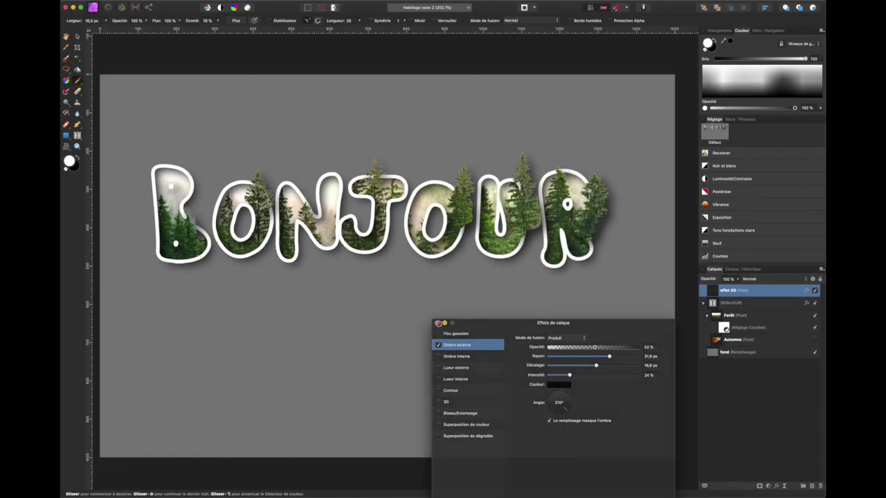
click(437, 323)
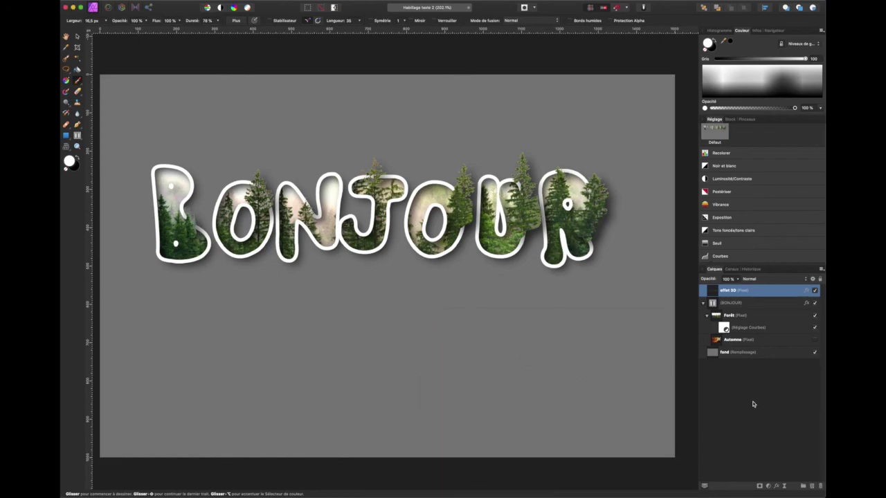